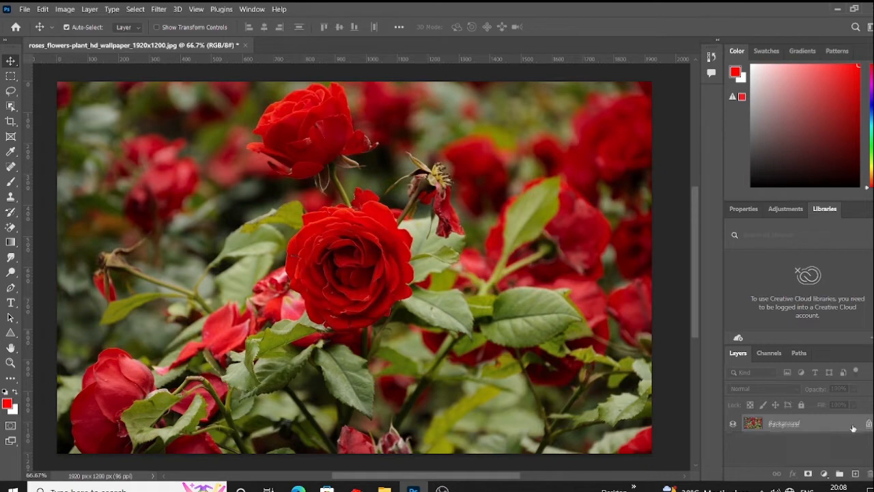
Step: Duplicate the Background layer and use Levels on the copy, setting the RGB channel's white input level to 232
key(ctrl+j)
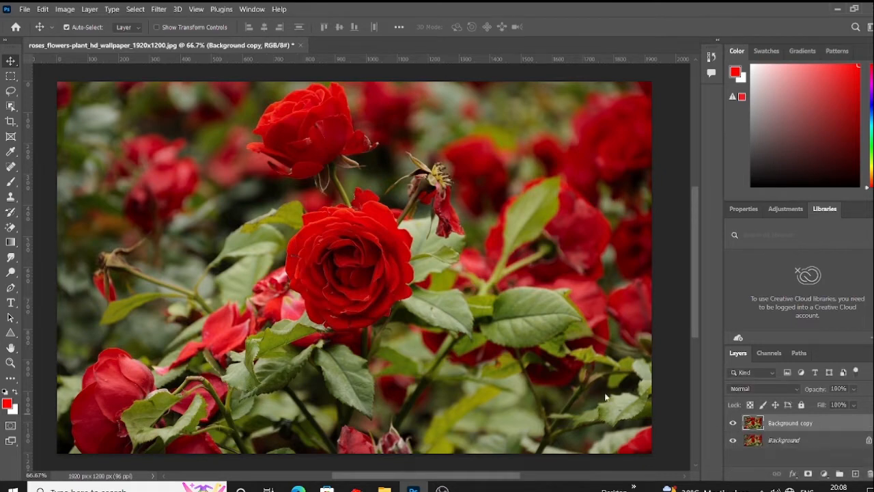
click(64, 9)
mouse_move(84, 38)
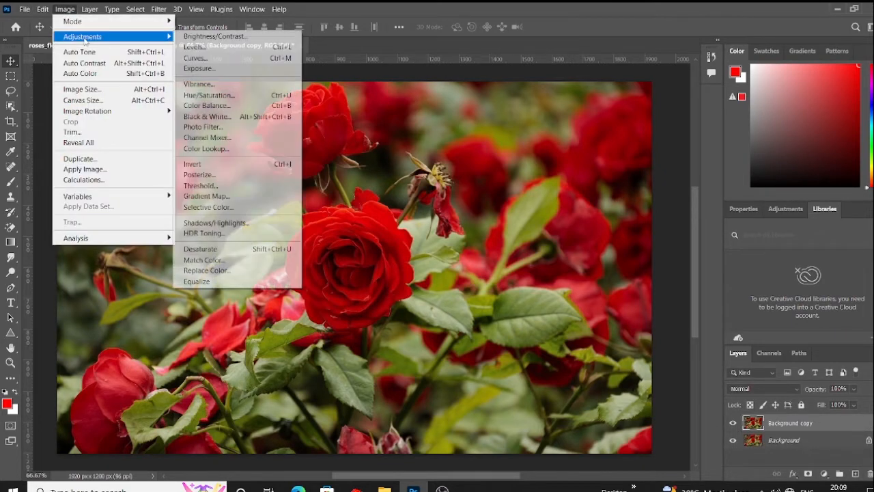
click(195, 47)
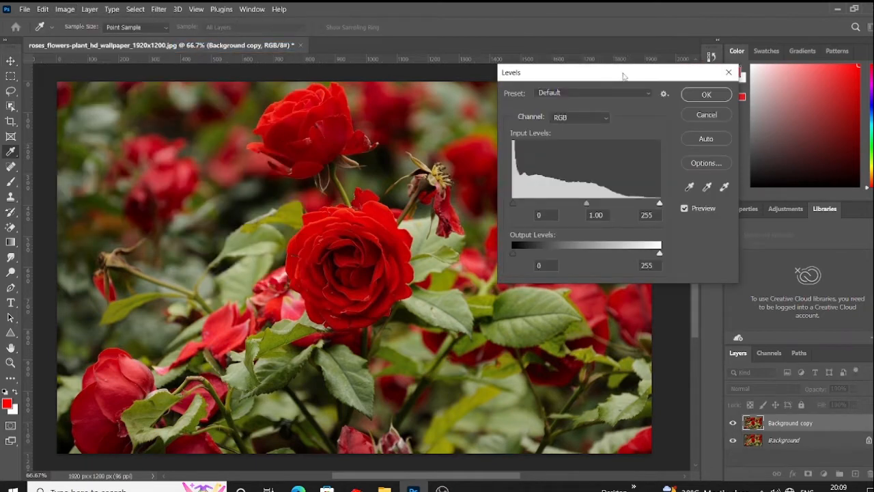
drag(623, 75, 547, 81)
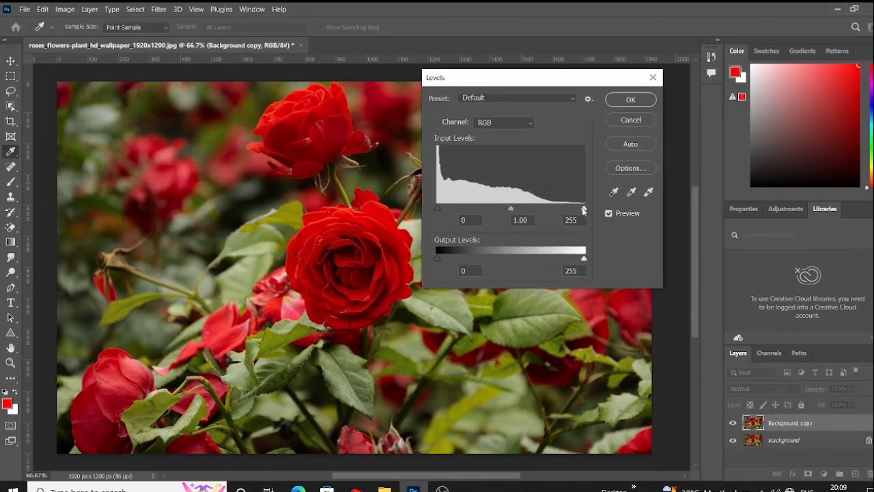
drag(584, 210, 571, 209)
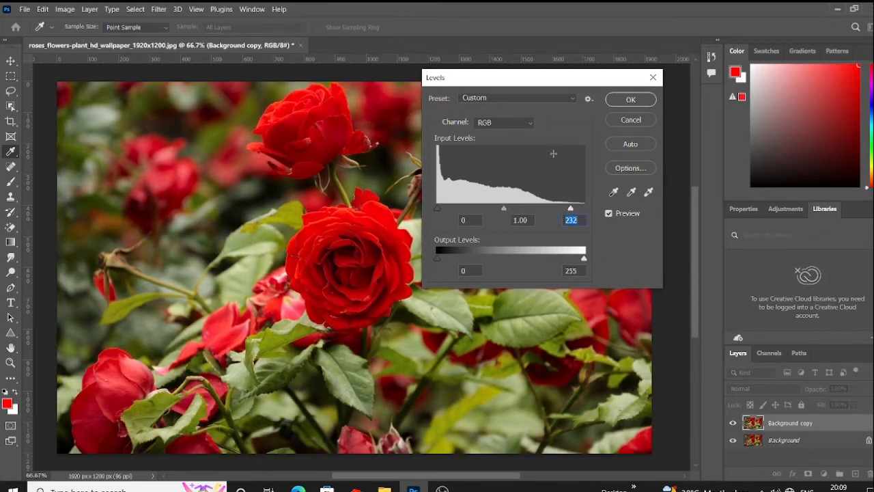
Step: Set the Green channel's white input level to about 225 in Levels
click(516, 125)
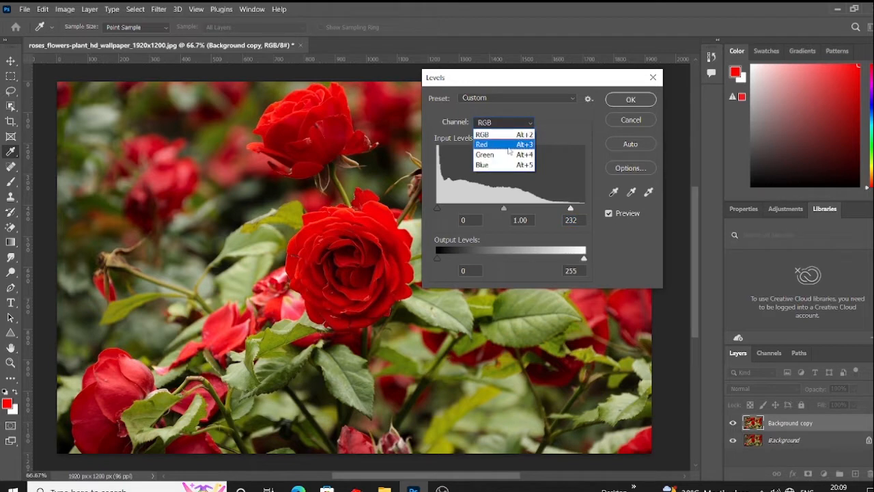
click(508, 145)
click(520, 124)
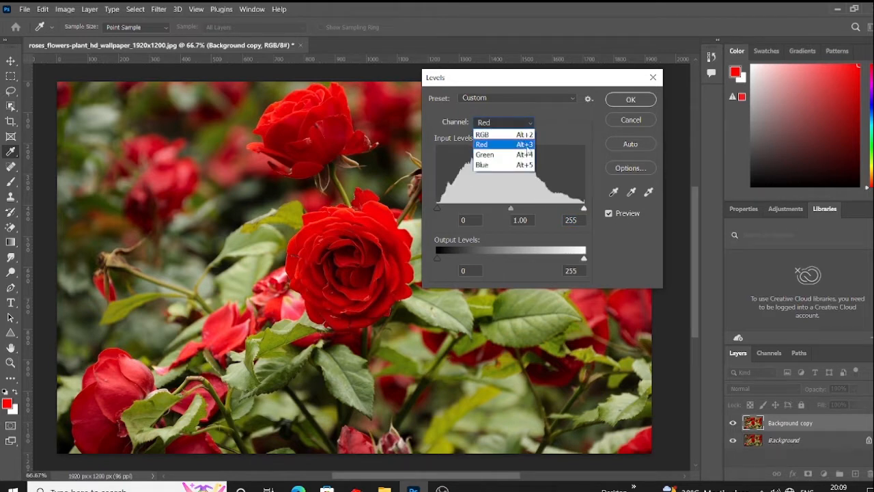
click(522, 151)
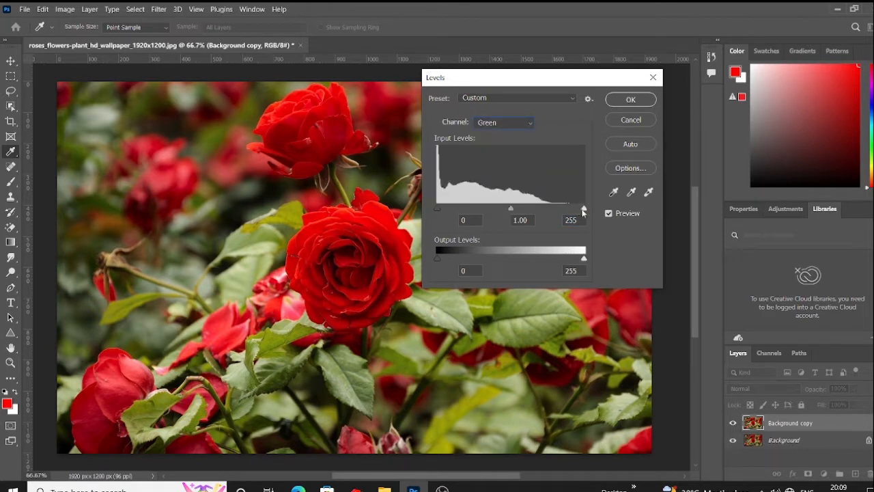
drag(583, 210, 566, 215)
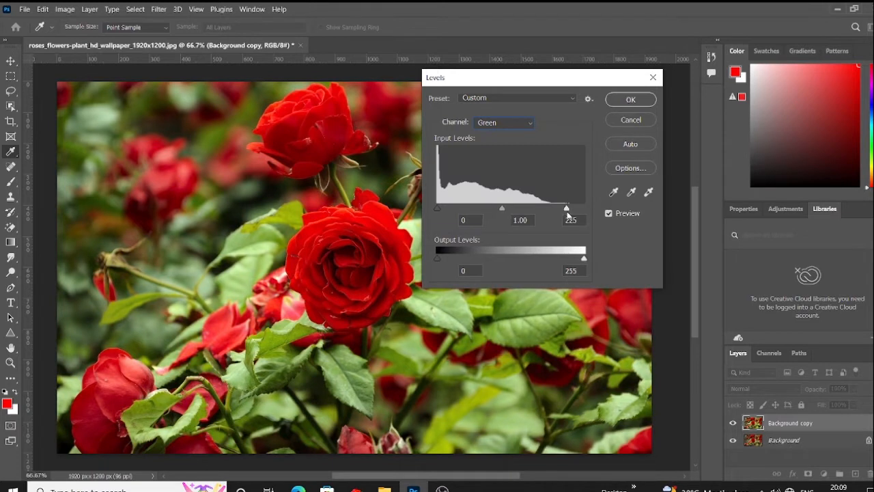
Step: Set the Blue channel's white input level to 211 and apply the Levels adjustment
click(516, 123)
click(518, 158)
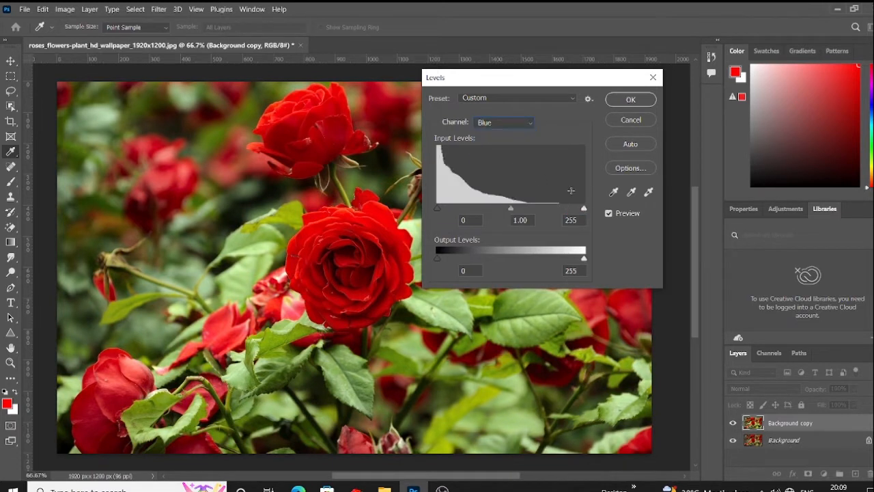
drag(586, 210, 561, 211)
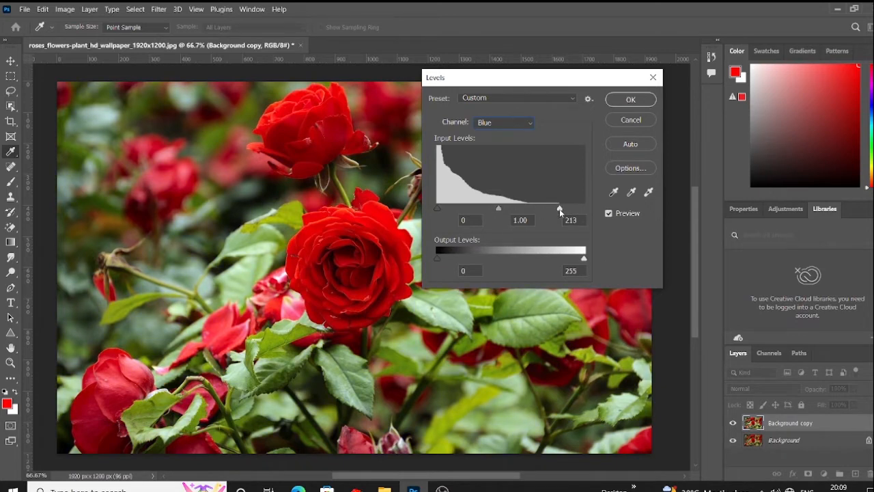
drag(502, 75, 487, 114)
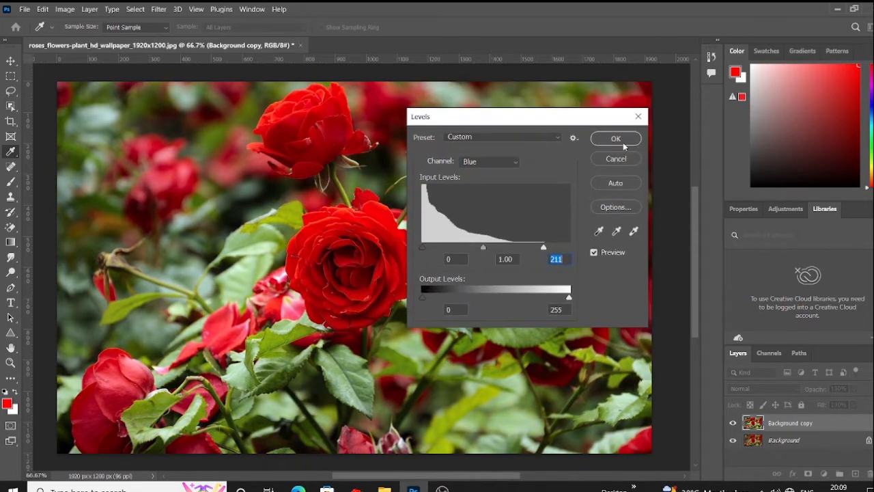
click(614, 139)
Step: Toggle the Background copy layer's visibility to compare the Levels adjustment with the original photo
scroll(376, 247, down, 1)
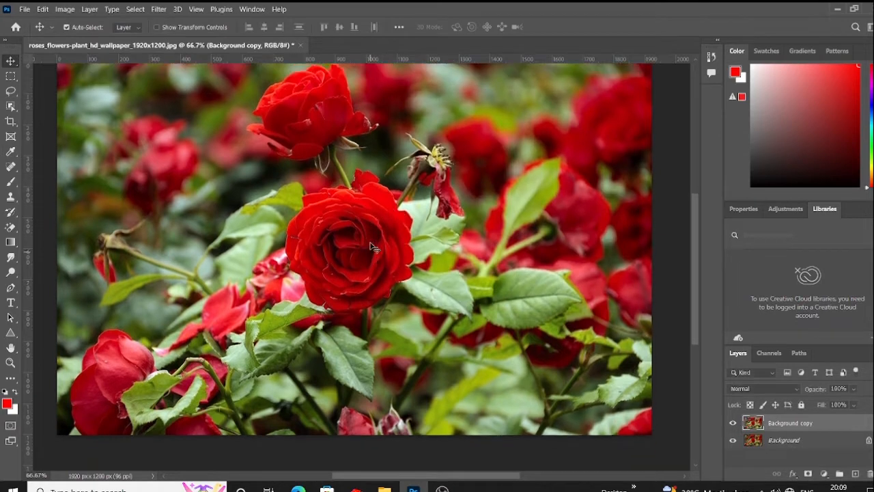
scroll(508, 298, up, 1)
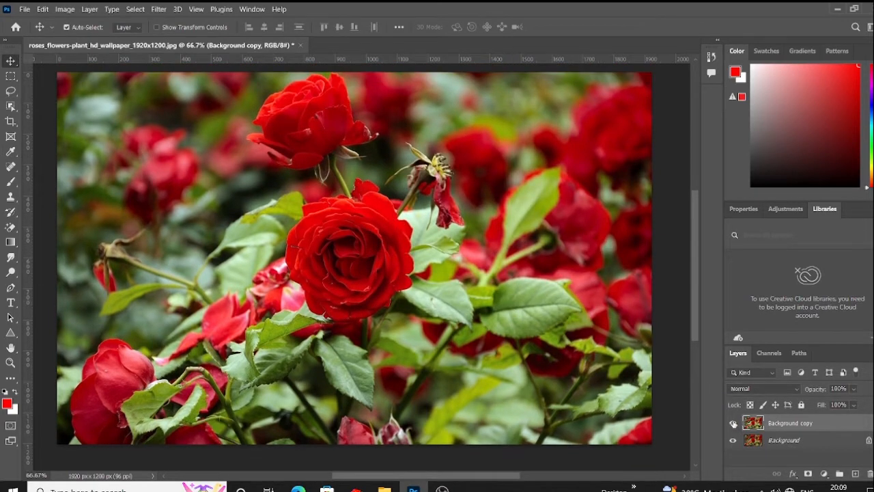
click(734, 423)
click(733, 424)
click(733, 423)
click(734, 423)
Step: Apply a Brightness/Contrast adjustment to the Background copy layer with brightness -17 and contrast 42
click(70, 10)
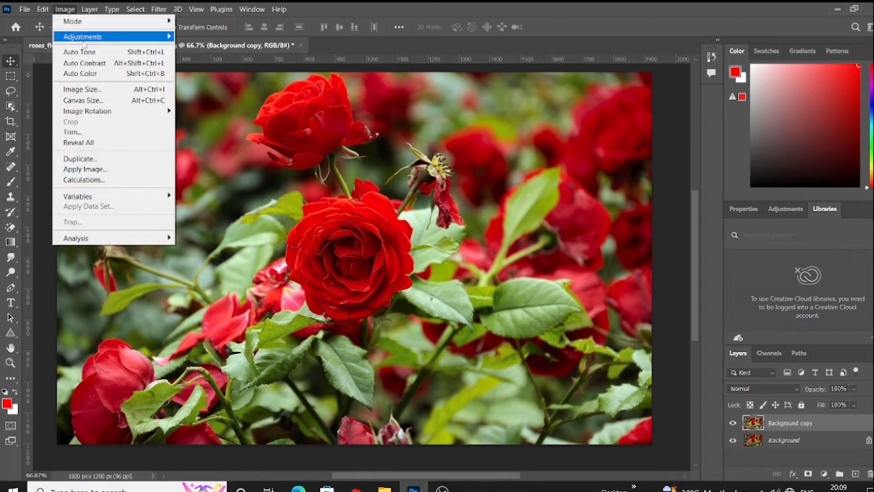
mouse_move(83, 36)
click(204, 36)
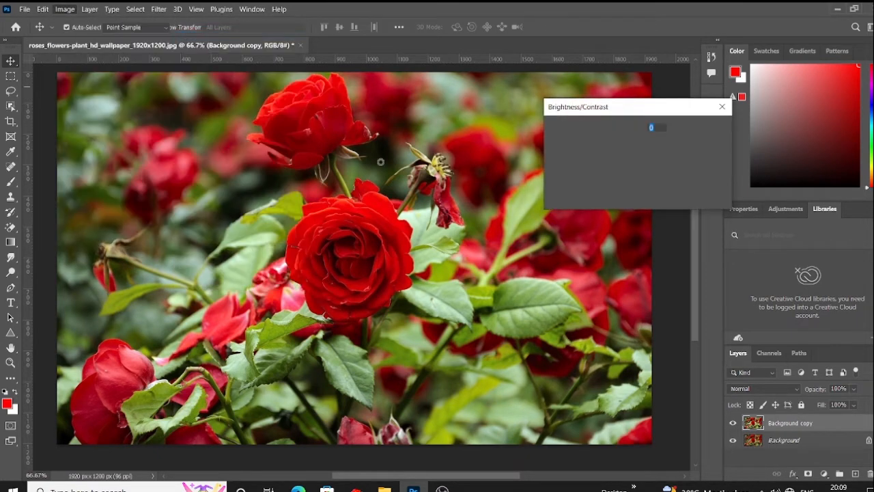
drag(595, 108, 492, 76)
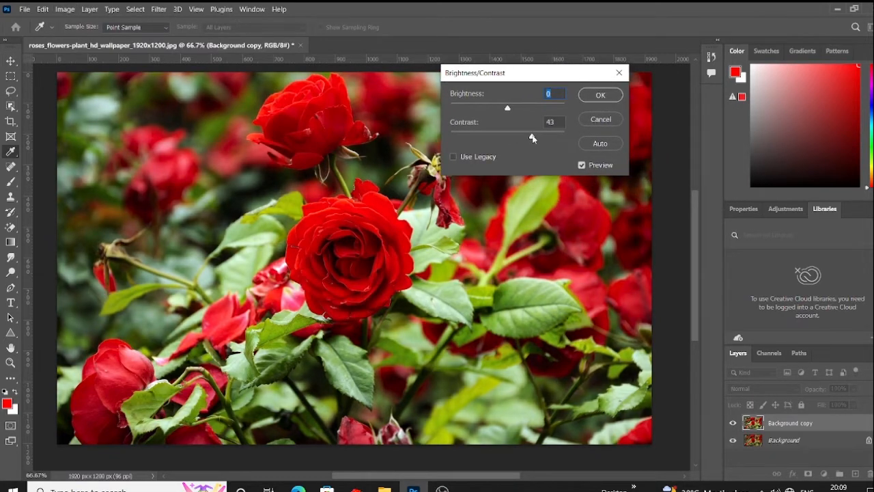
drag(533, 138, 530, 138)
key(Tab)
drag(510, 107, 501, 106)
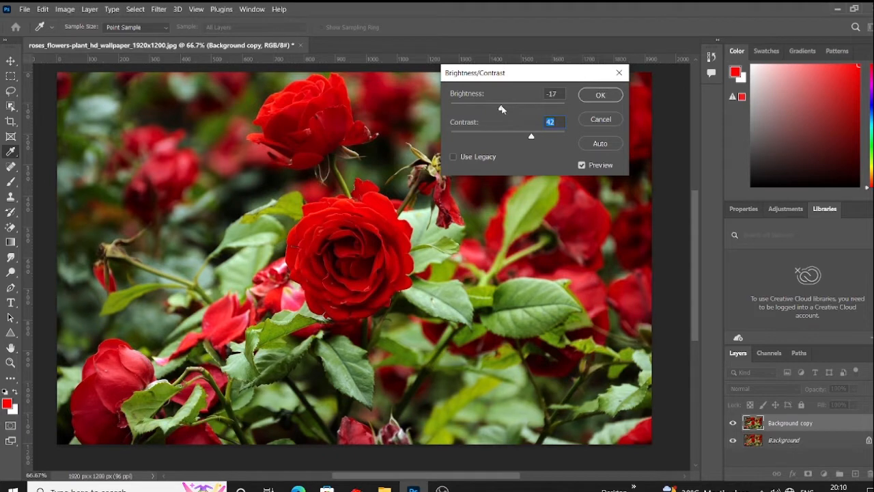
click(501, 108)
click(361, 255)
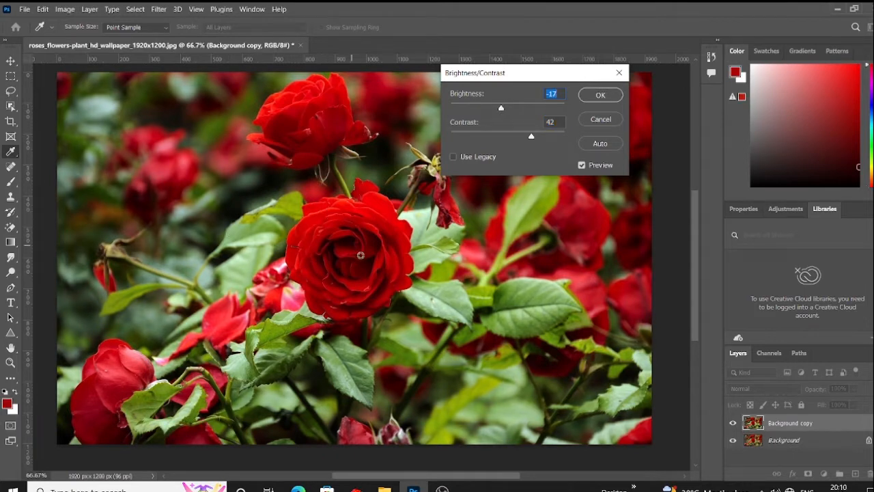
click(600, 95)
key(v)
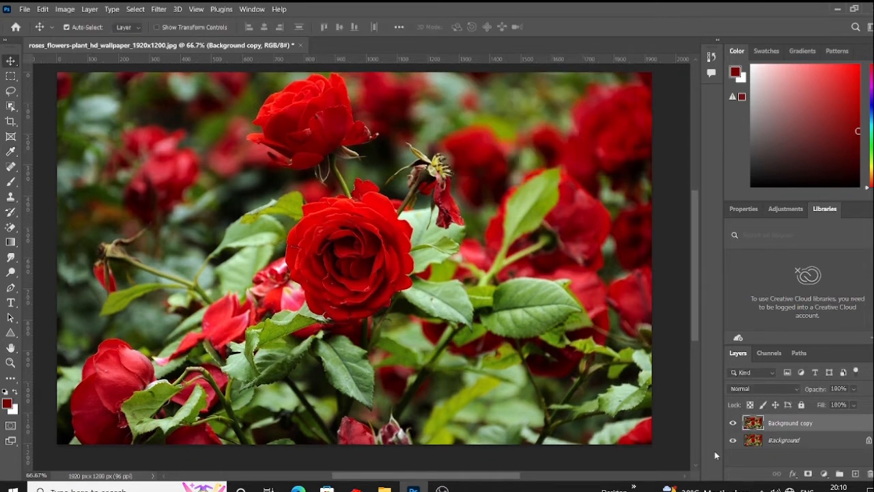
Step: Apply a Curves adjustment to the Background copy layer with the black point input at about 9 and the white point input at 253
click(65, 9)
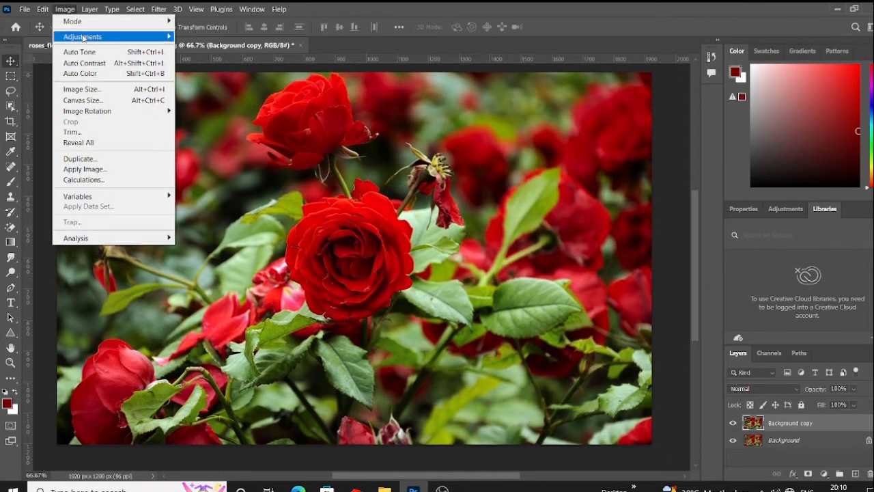
mouse_move(138, 39)
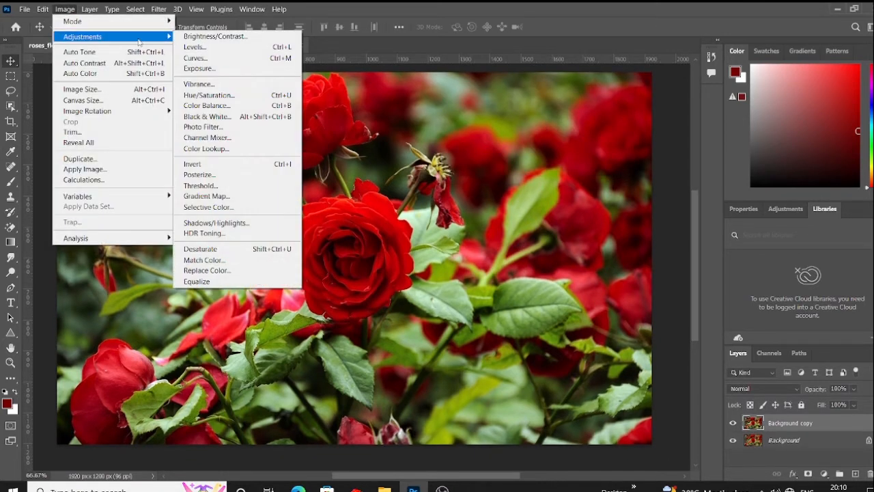
click(205, 60)
drag(465, 92, 654, 11)
drag(561, 224, 567, 224)
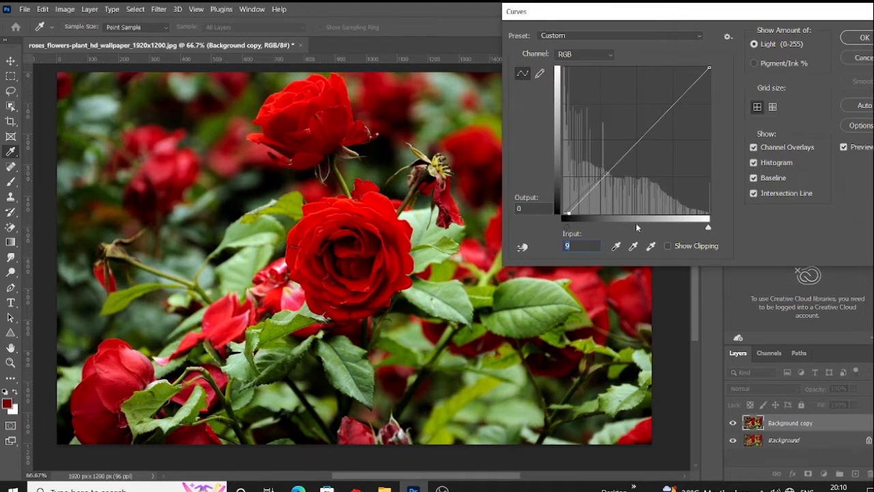
click(709, 226)
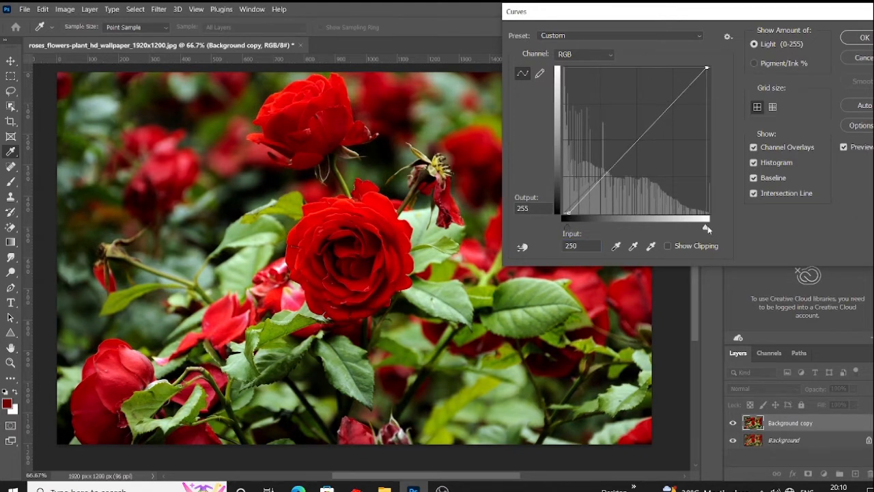
drag(709, 226, 706, 226)
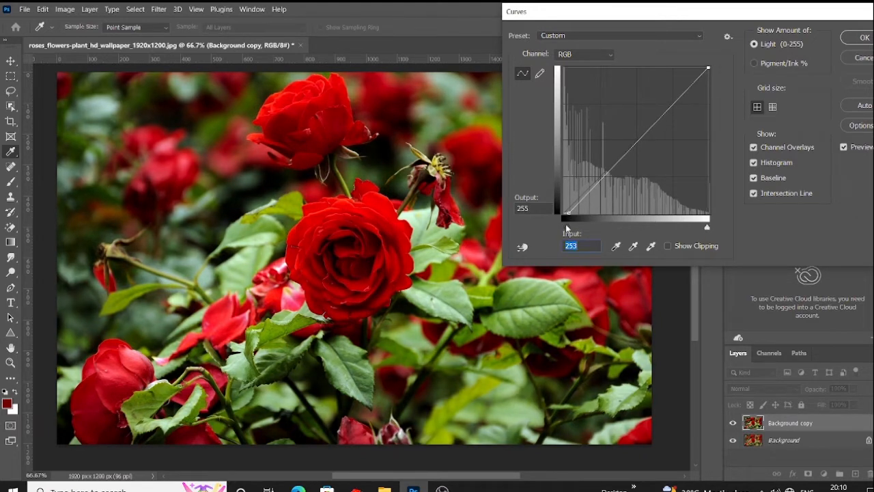
click(566, 225)
drag(632, 21, 309, 126)
click(564, 153)
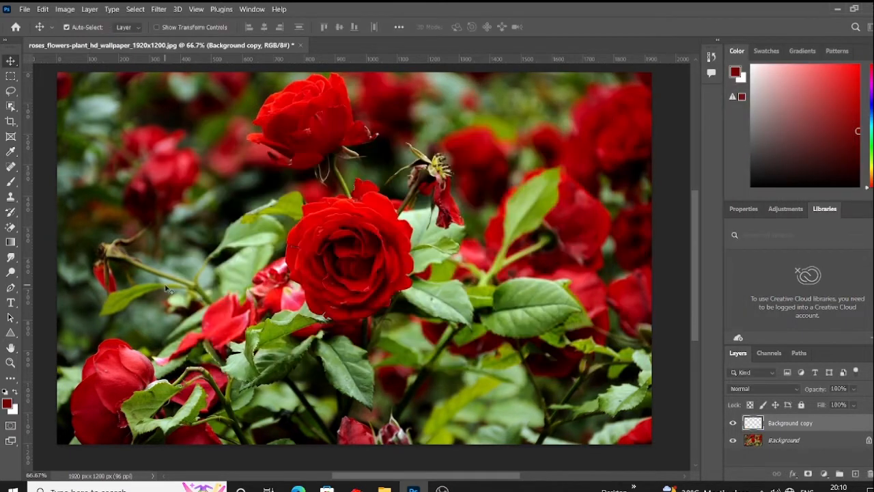
Step: Compare the Background copy layer with the original by toggling its visibility, and duplicate that adjusted layer
scroll(416, 235, down, 1)
scroll(417, 235, up, 2)
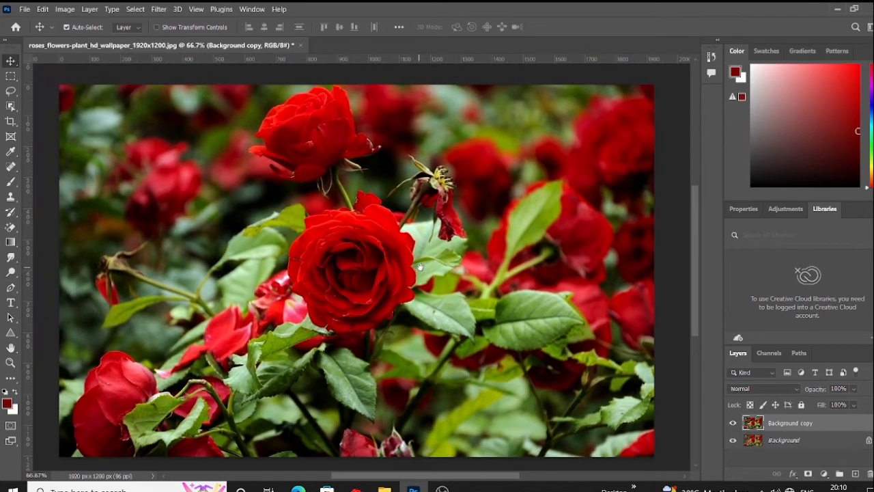
click(732, 424)
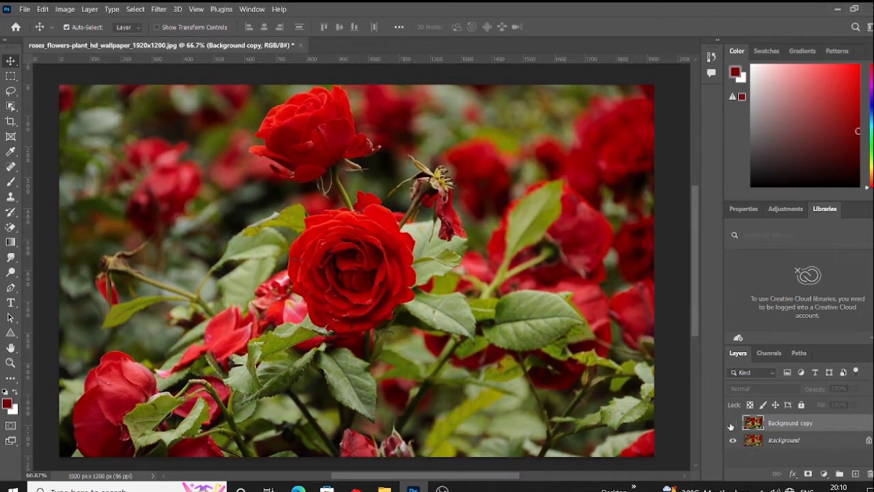
click(732, 425)
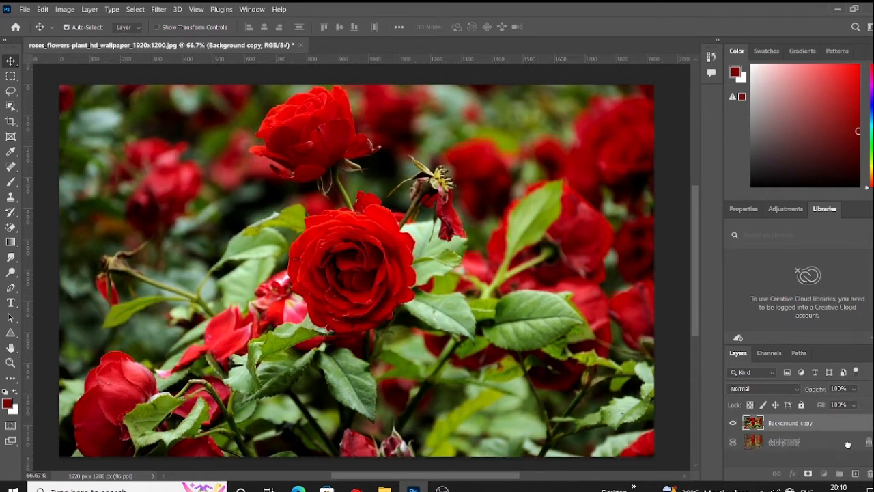
click(848, 441)
click(831, 428)
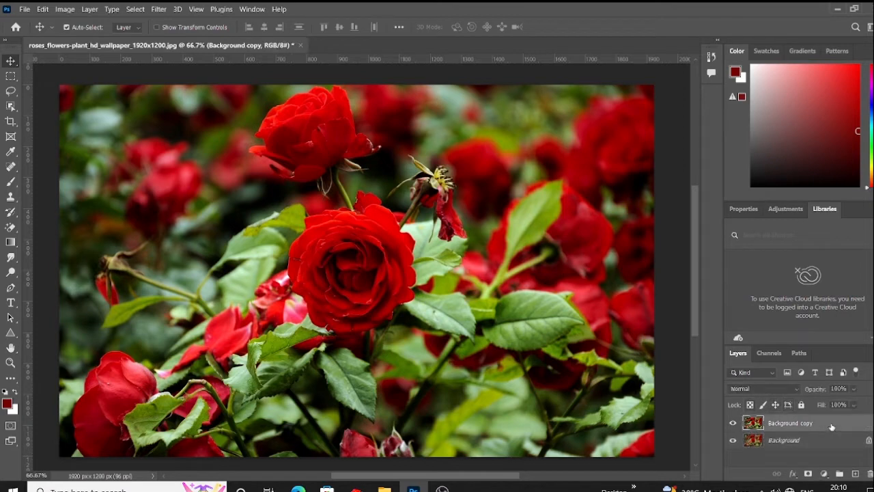
key(ctrl+j)
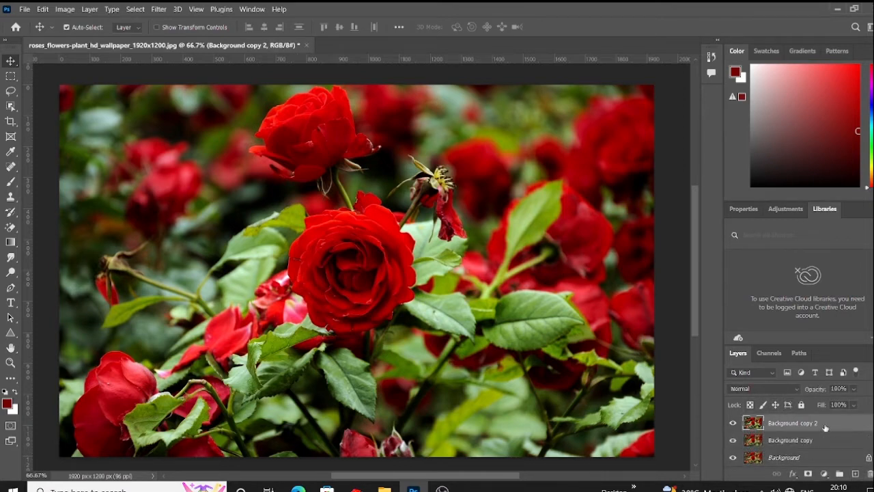
Step: Open the Background copy 2 layer in the Camera Raw Filter and expand its Basic adjustments
click(158, 9)
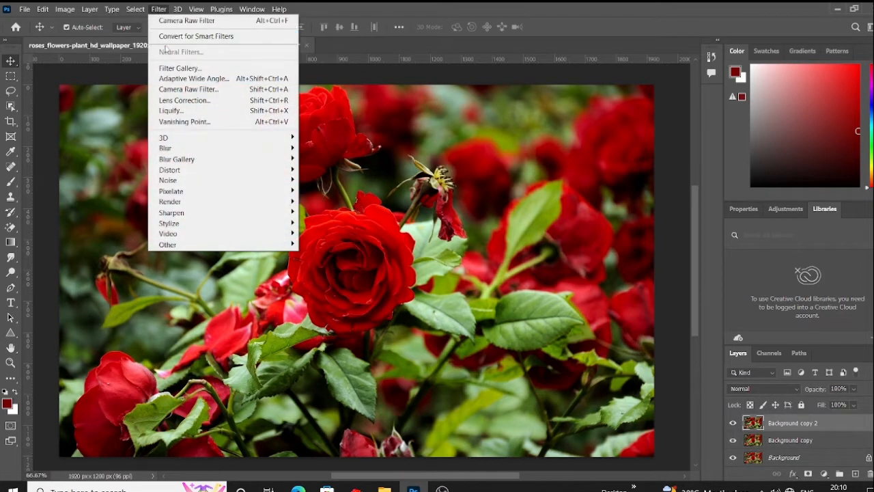
click(217, 92)
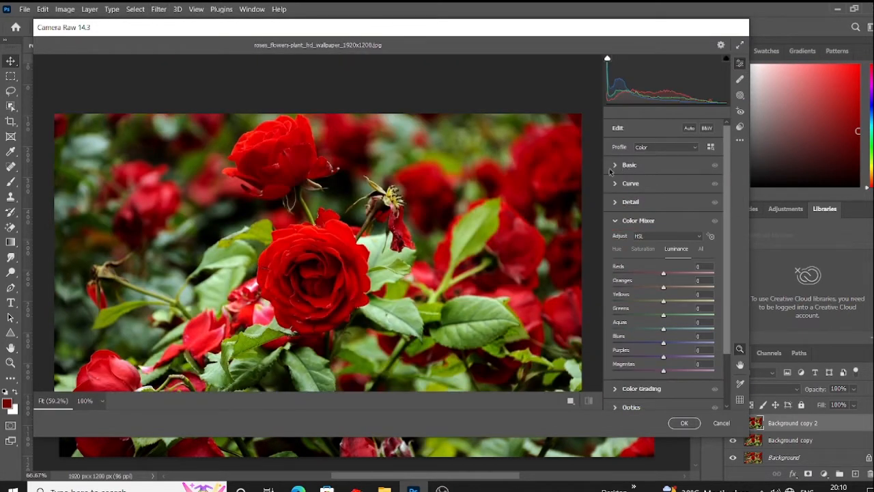
click(615, 165)
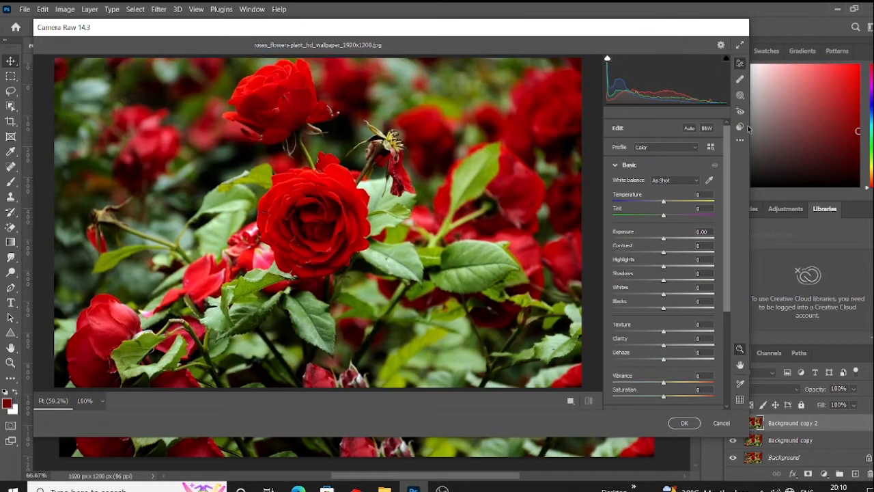
Step: Try the user presets black colour effect, color, dark, dark tone effect 100 and new color tone effect on the photo, and undo them
click(739, 127)
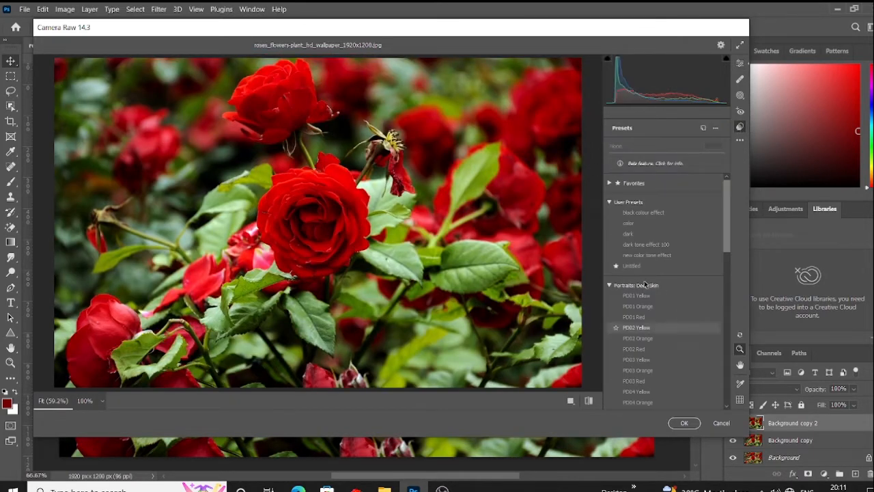
click(634, 216)
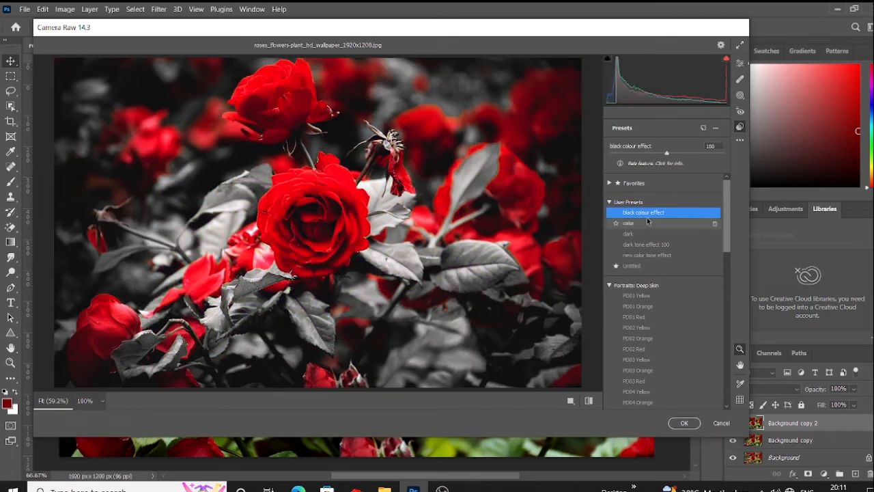
click(639, 225)
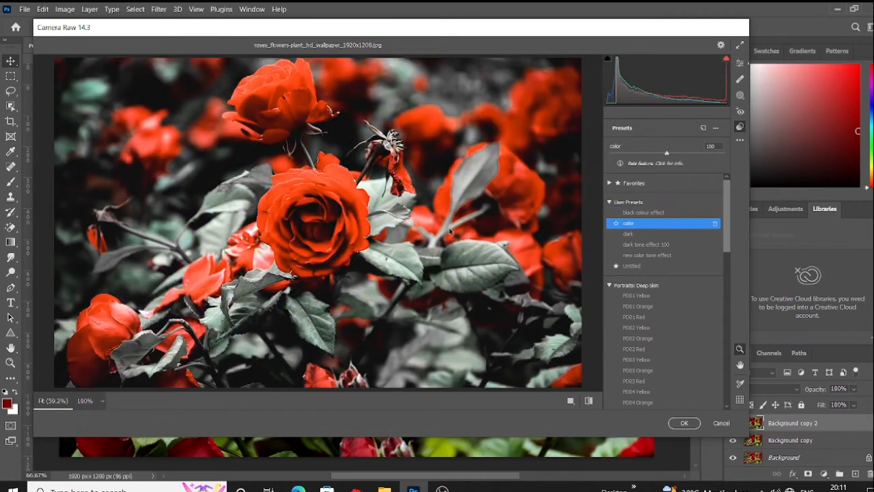
click(624, 235)
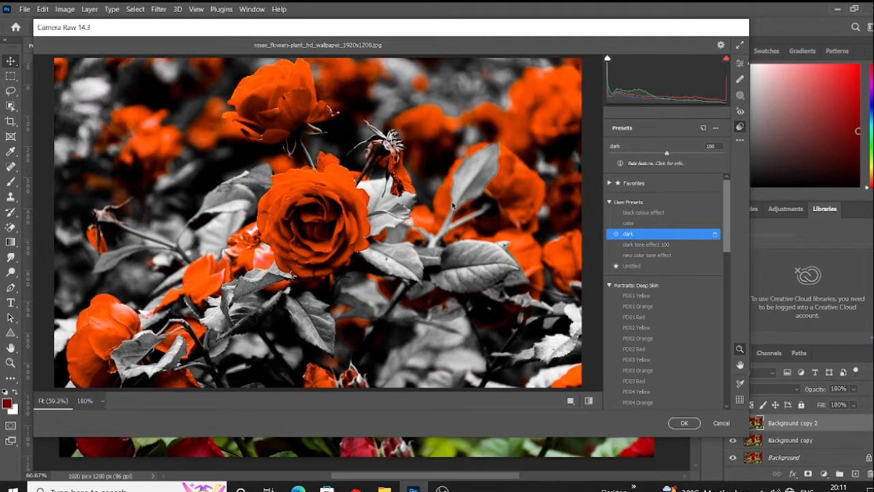
click(645, 244)
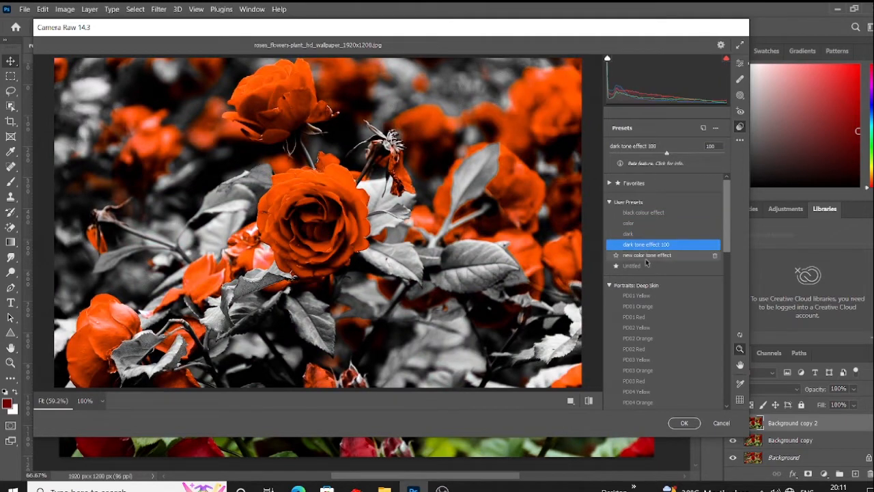
click(645, 256)
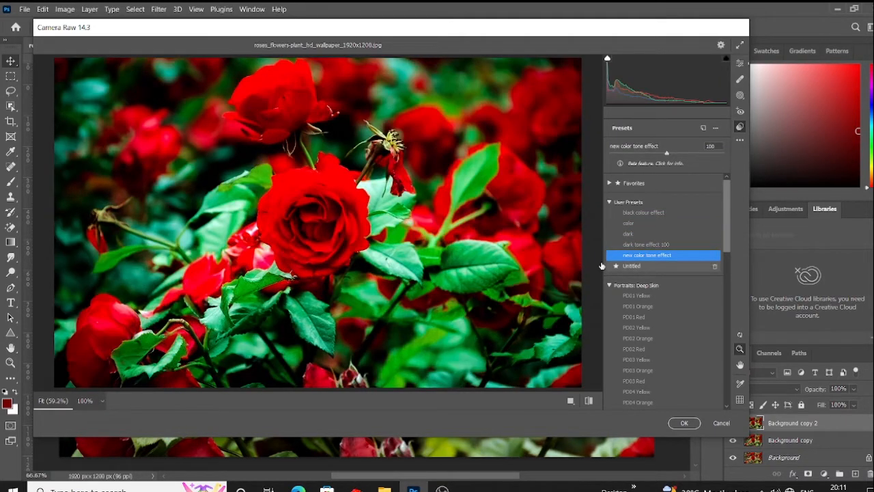
click(740, 63)
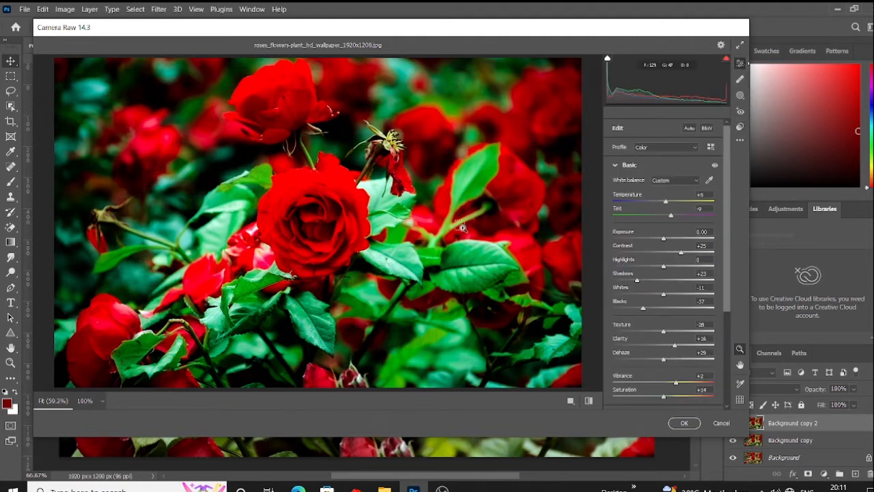
key(ctrl+z)
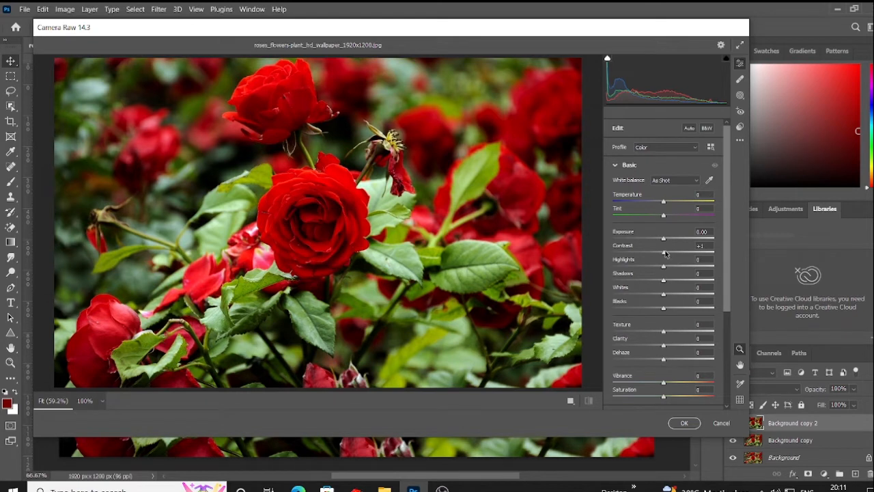
Step: Set the Basic tones to contrast +14, highlights -16, shadows -13, whites -16 and blacks -28
drag(665, 253, 670, 254)
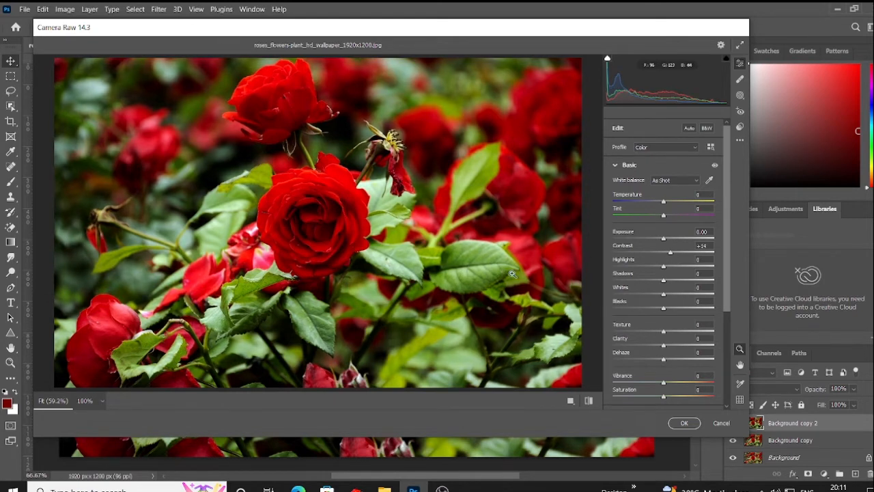
mouse_move(663, 269)
mouse_down()
mouse_move(655, 271)
mouse_move(662, 281)
mouse_move(654, 280)
mouse_up()
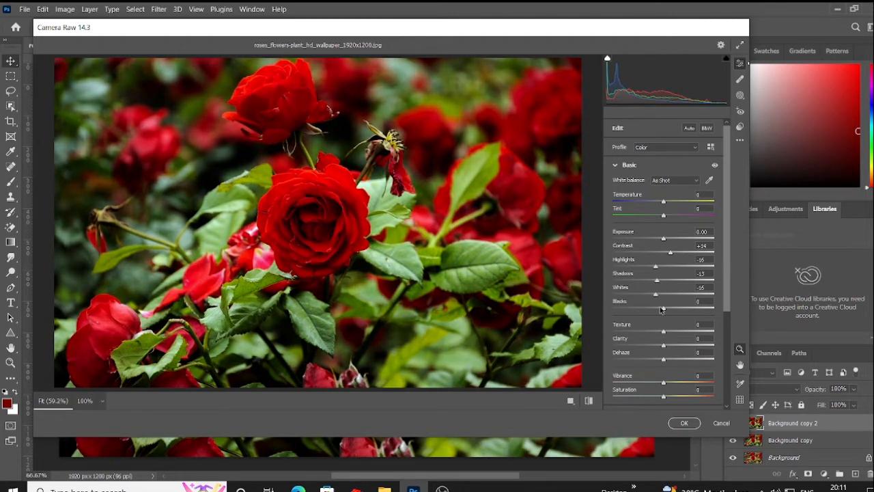
drag(662, 309, 650, 309)
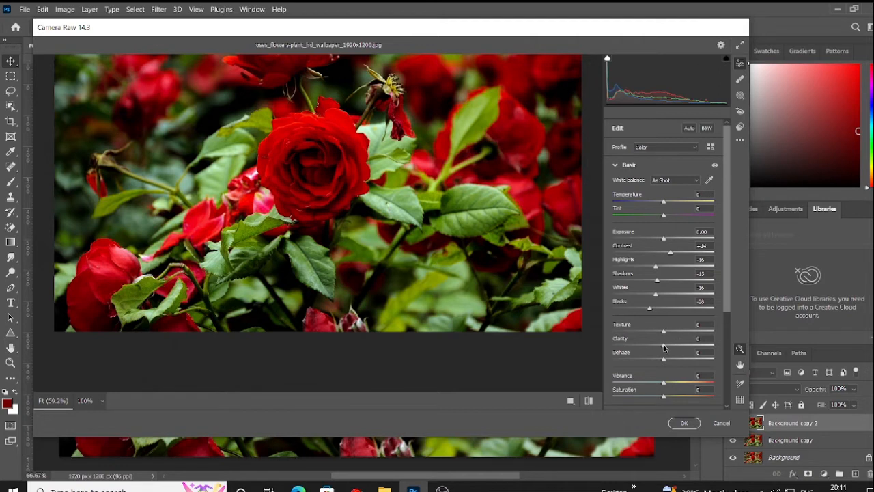
Step: Set the Basic adjustments for clarity to +16, vibrance to +3 and saturation to +3
drag(663, 345, 672, 345)
click(710, 376)
click(705, 389)
text(3)
Step: Set noise reduction to 36 and color noise reduction to 34 in the Detail adjustments
drag(729, 244, 728, 271)
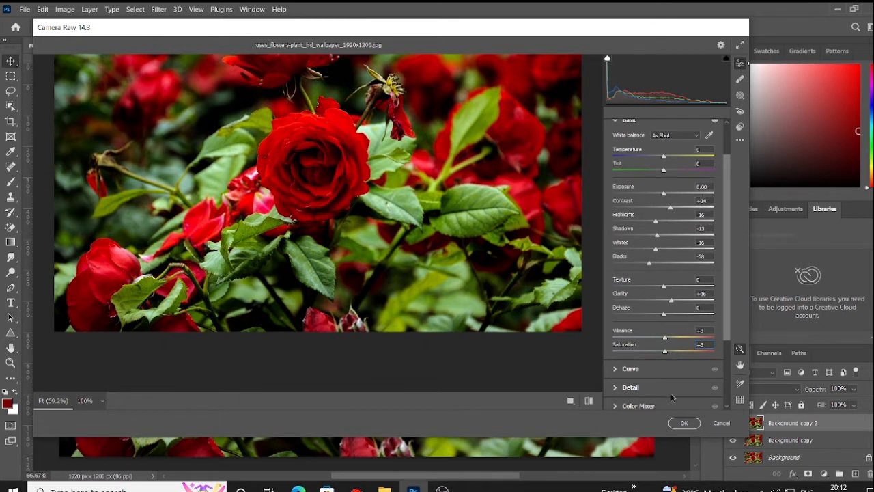
click(626, 388)
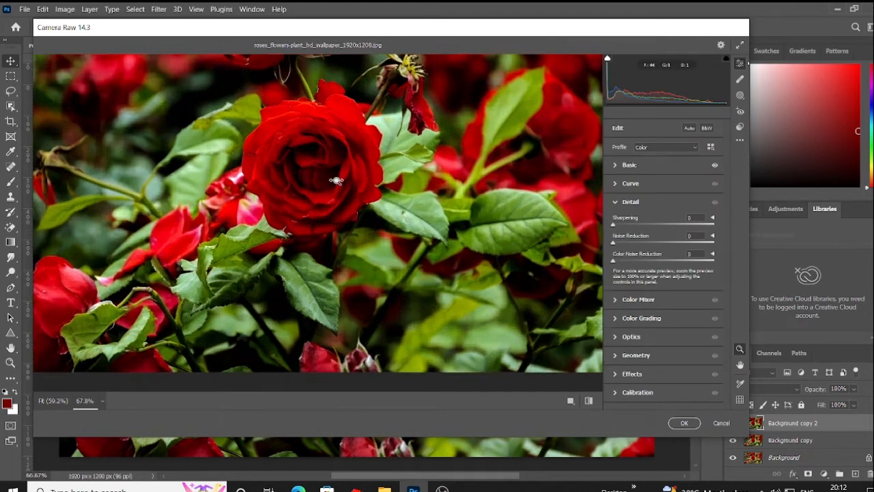
drag(336, 180, 371, 211)
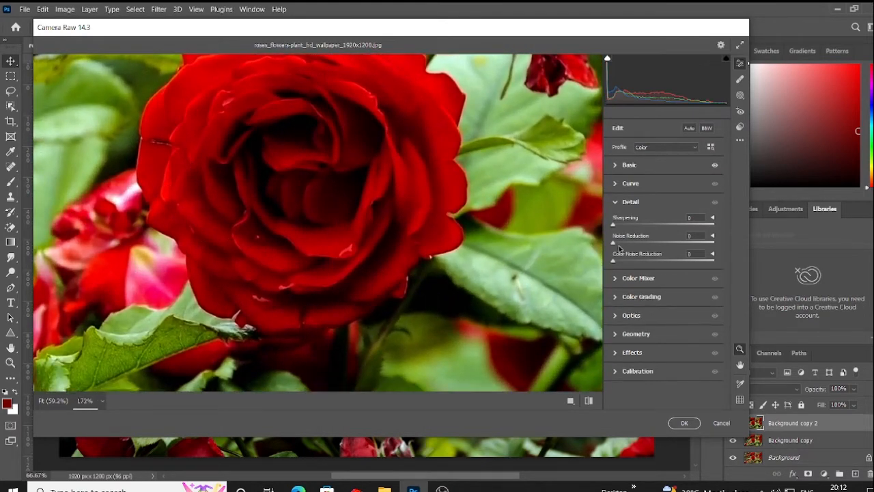
click(641, 243)
click(648, 243)
click(647, 261)
scroll(332, 258, down, 5)
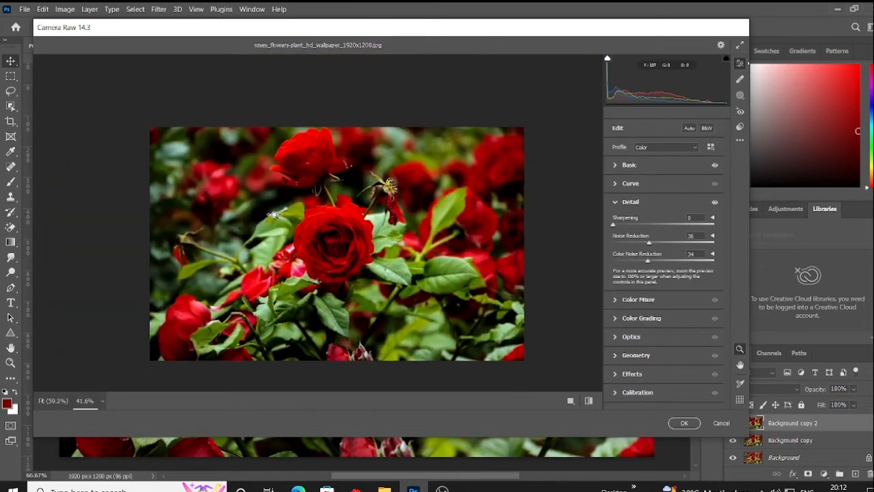
Step: Compare the photo before and after the Camera Raw adjustments, ending on the current settings
scroll(273, 215, up, 3)
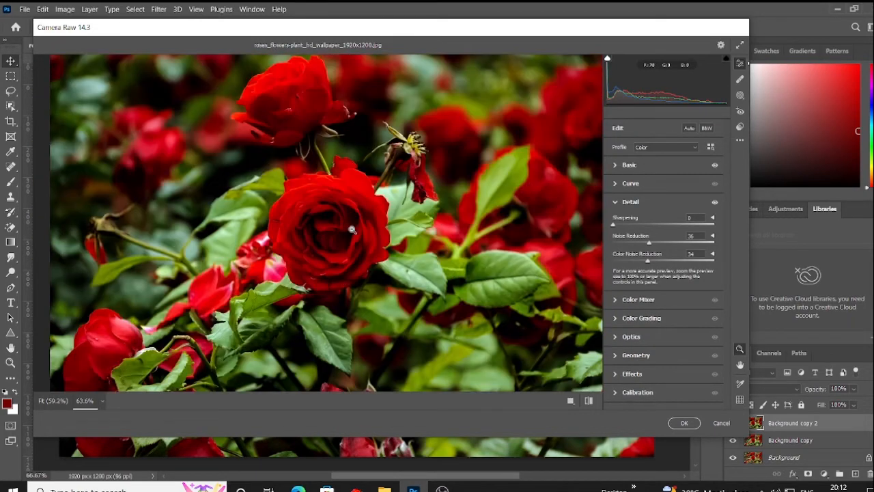
click(588, 401)
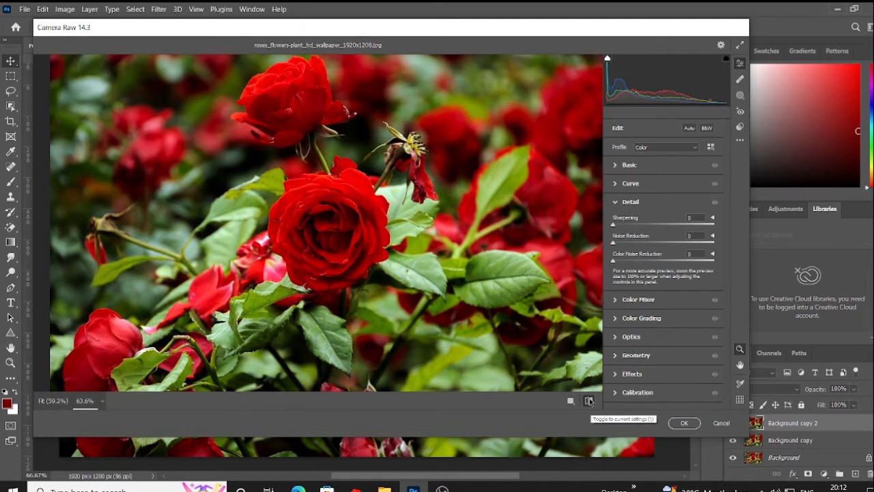
click(588, 401)
scroll(325, 227, down, 2)
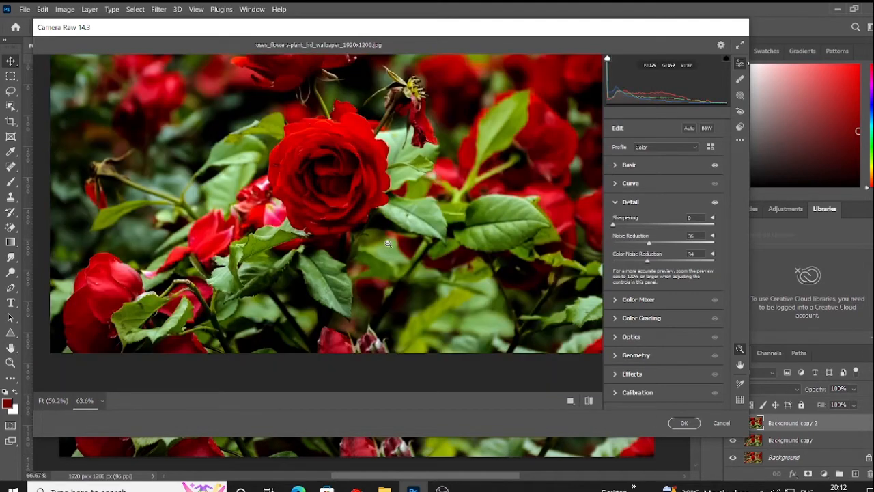
Step: Set the Color Mixer hue of Oranges to -17 and of Yellows to -11
click(613, 301)
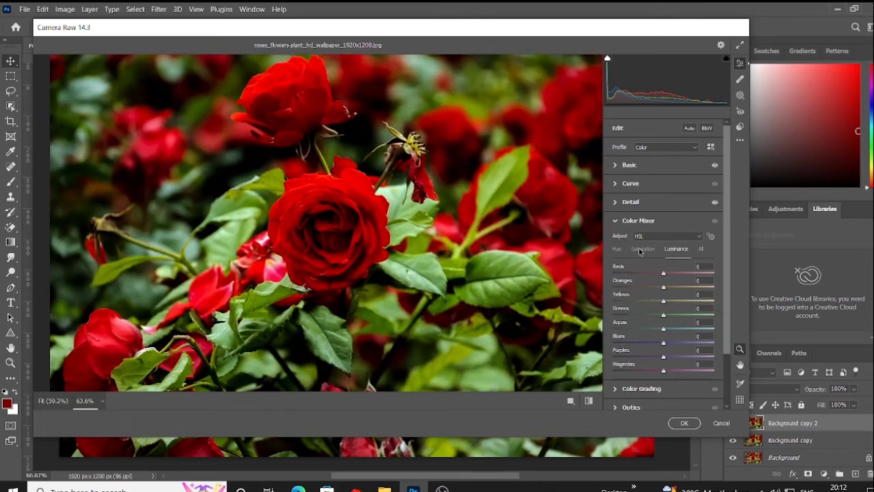
click(617, 250)
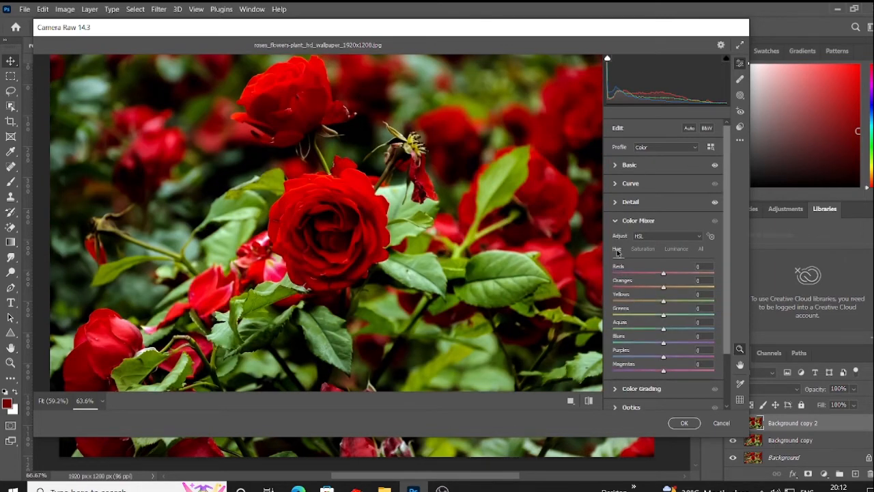
click(666, 238)
click(656, 246)
drag(663, 287, 655, 290)
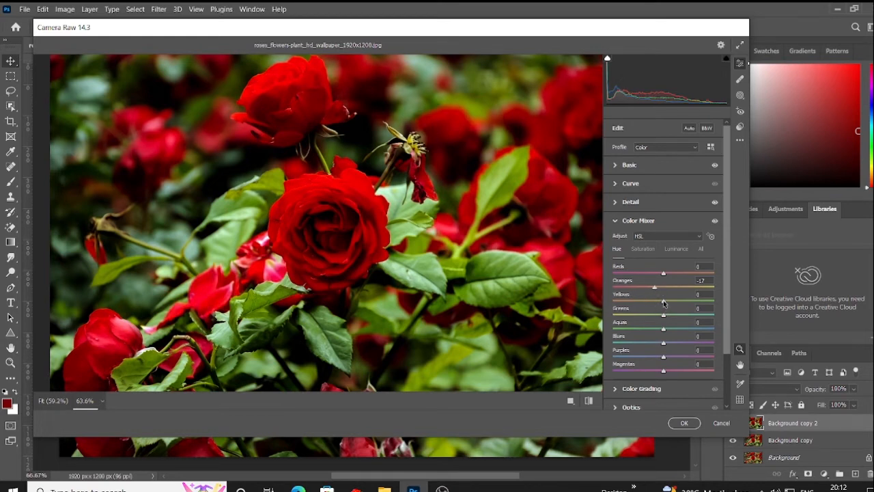
drag(664, 301, 601, 297)
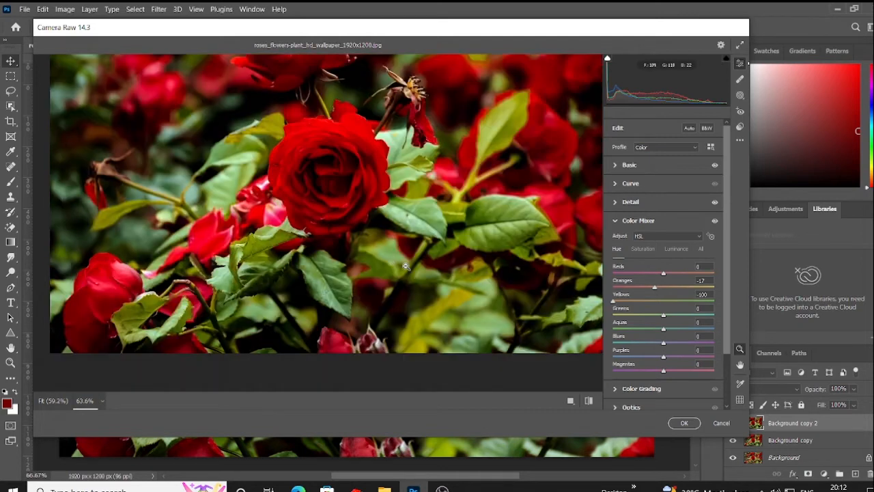
scroll(405, 267, down, 2)
scroll(410, 248, up, 3)
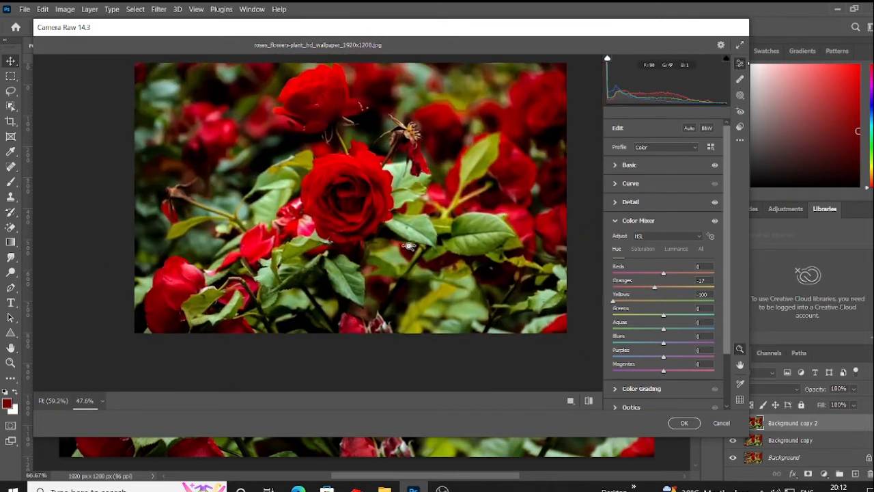
drag(613, 302, 661, 308)
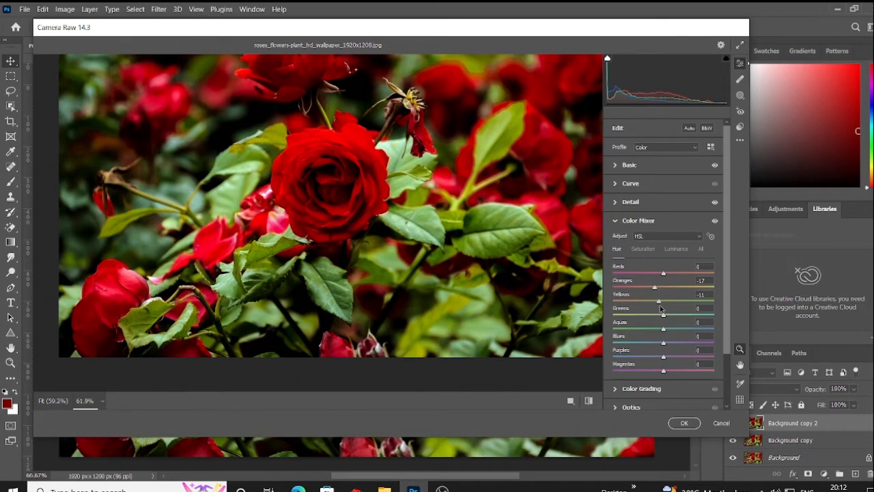
Step: Set the Color Mixer saturation of Yellows, Greens, Aquas, Blues, Purples and Magentas to -100 each
click(634, 248)
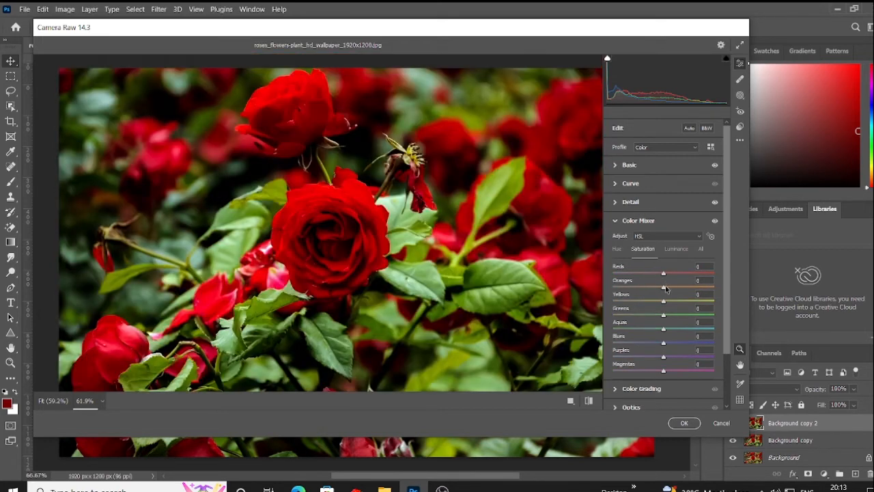
drag(664, 303, 601, 301)
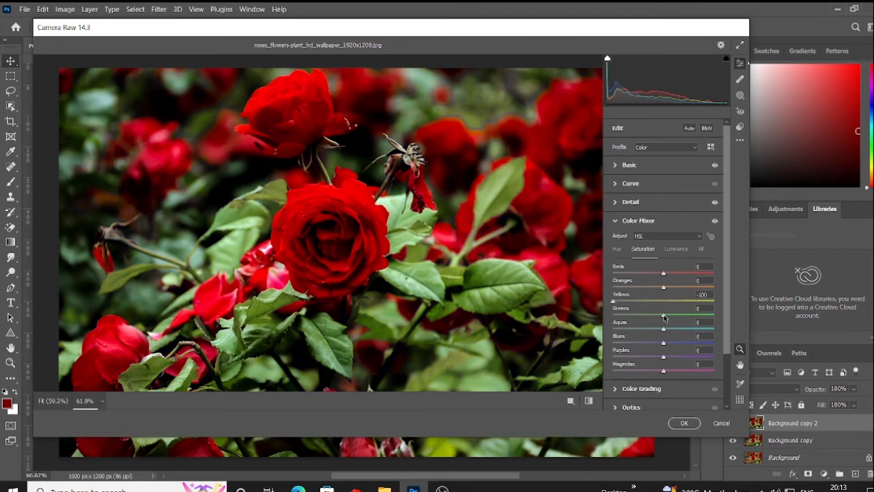
drag(662, 317, 611, 317)
scroll(478, 301, down, 3)
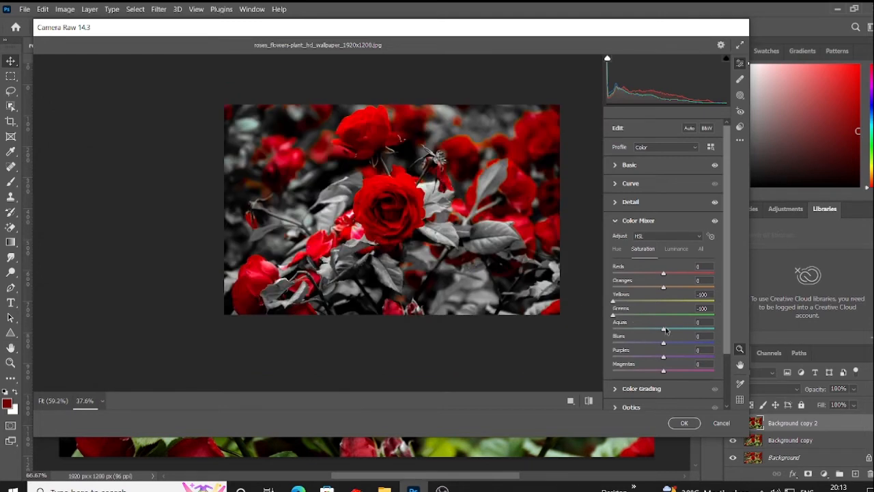
drag(666, 331, 577, 327)
drag(666, 346, 567, 339)
drag(666, 358, 585, 354)
drag(664, 371, 560, 360)
scroll(389, 223, up, 2)
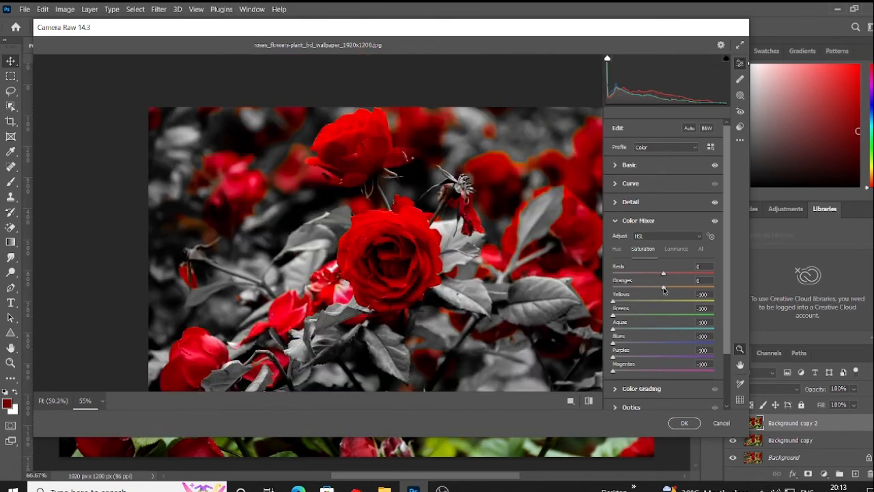
Step: Set the Color Mixer saturation of Oranges to -64 and of Reds to +27
drag(663, 291, 633, 288)
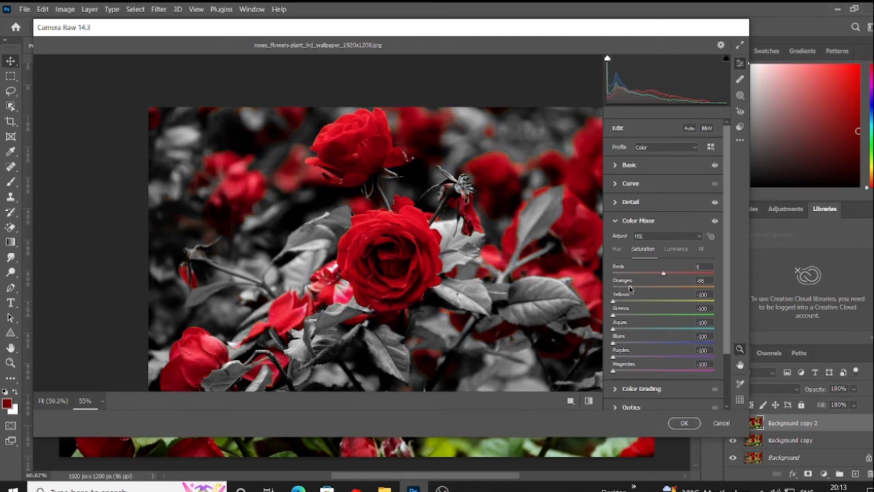
scroll(472, 244, down, 1)
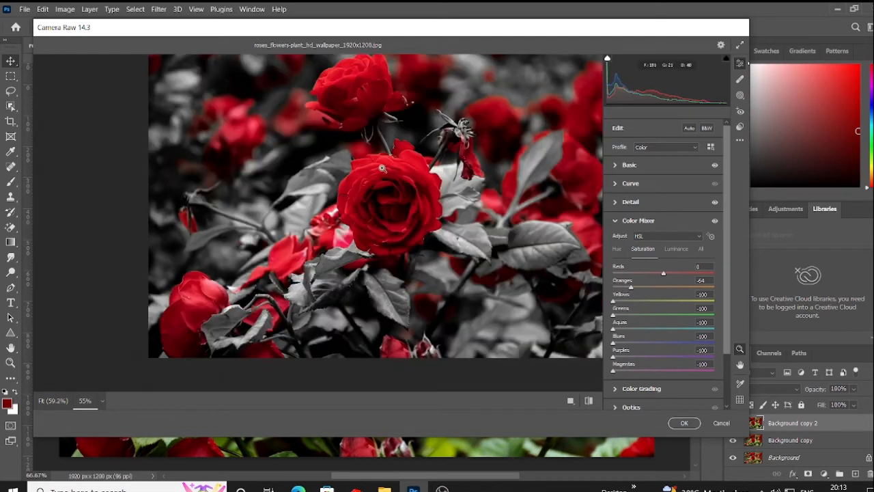
mouse_move(671, 274)
mouse_down()
mouse_move(648, 270)
mouse_move(675, 276)
mouse_up()
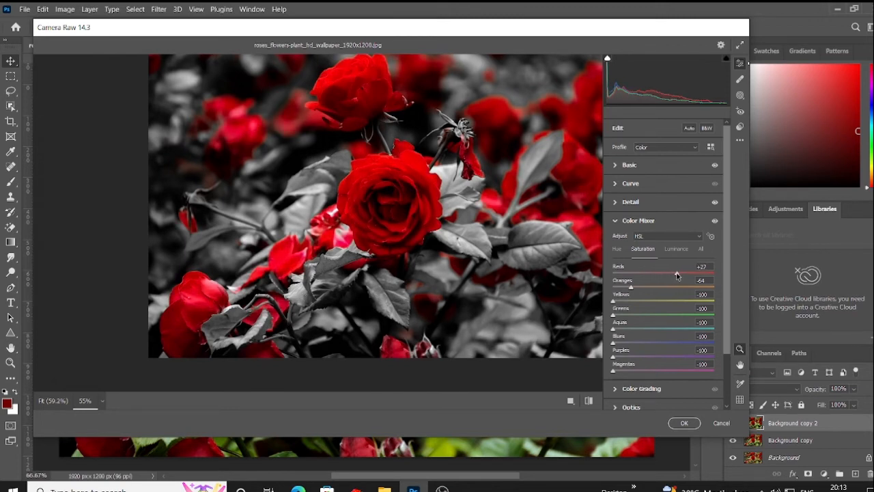
scroll(474, 245, down, 2)
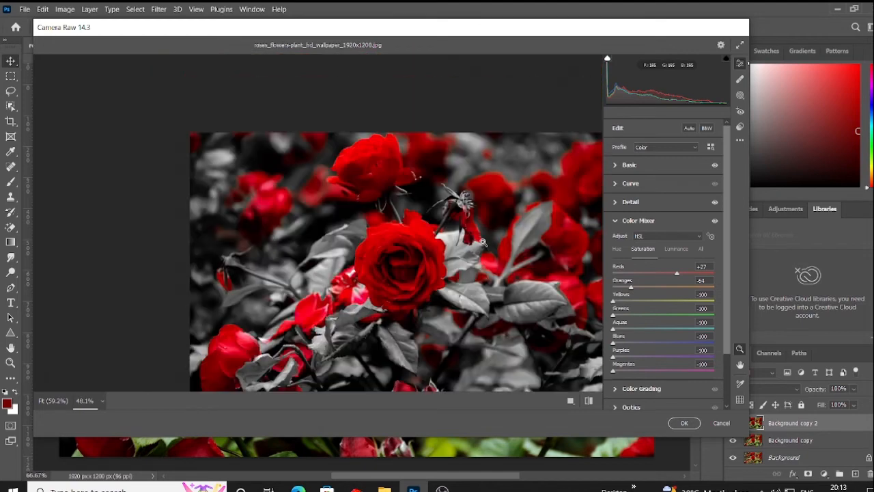
Step: Set the Color Mixer saturation of Reds to +32
mouse_move(678, 274)
mouse_down()
mouse_move(754, 280)
mouse_move(673, 280)
mouse_up()
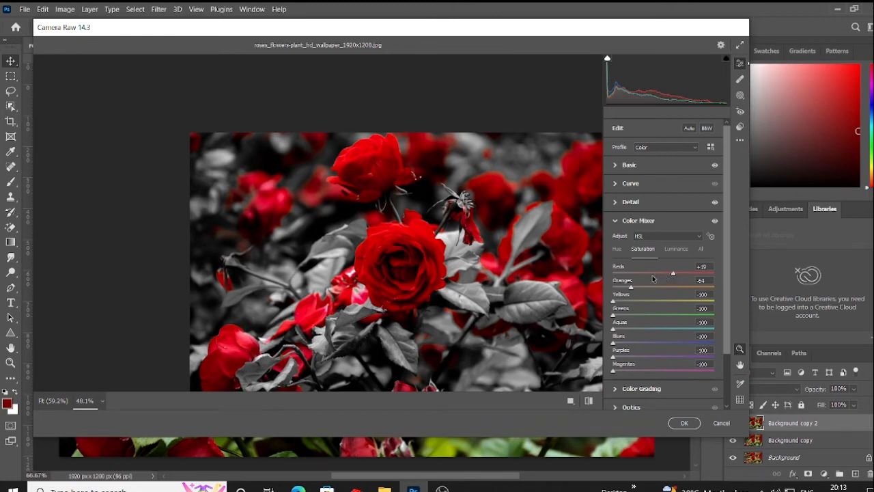
scroll(410, 236, down, 2)
scroll(409, 236, up, 4)
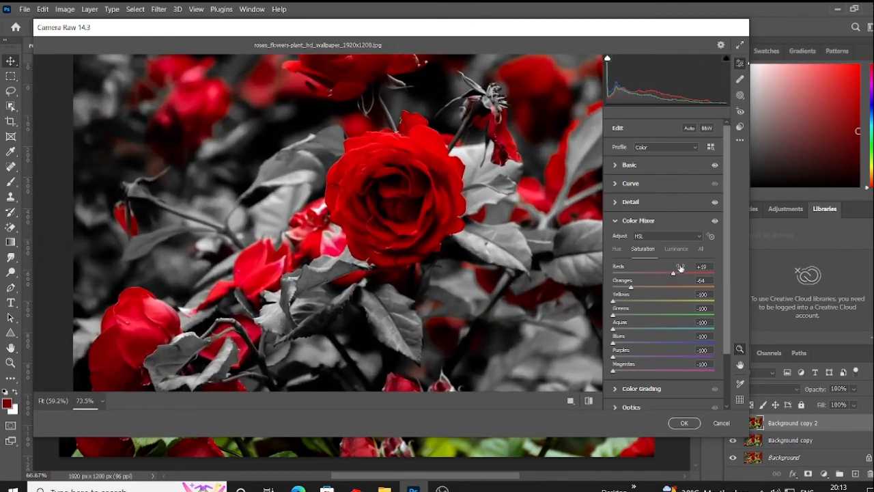
drag(674, 275, 680, 274)
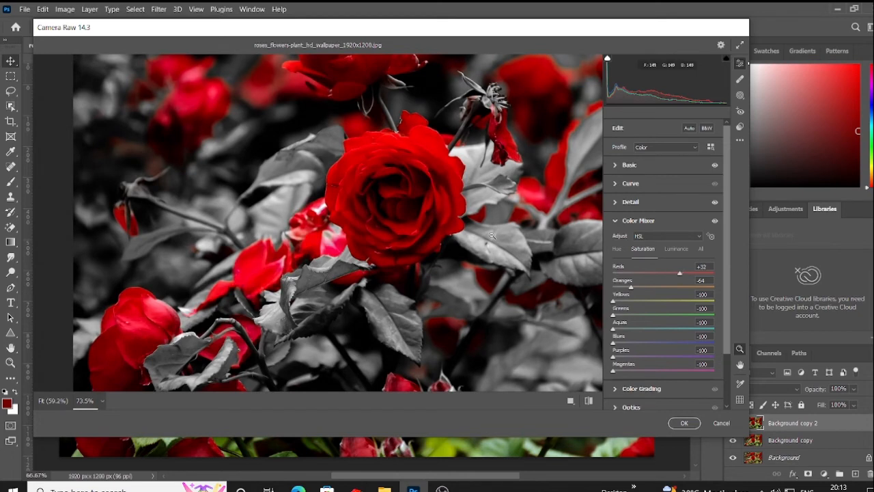
scroll(533, 249, down, 2)
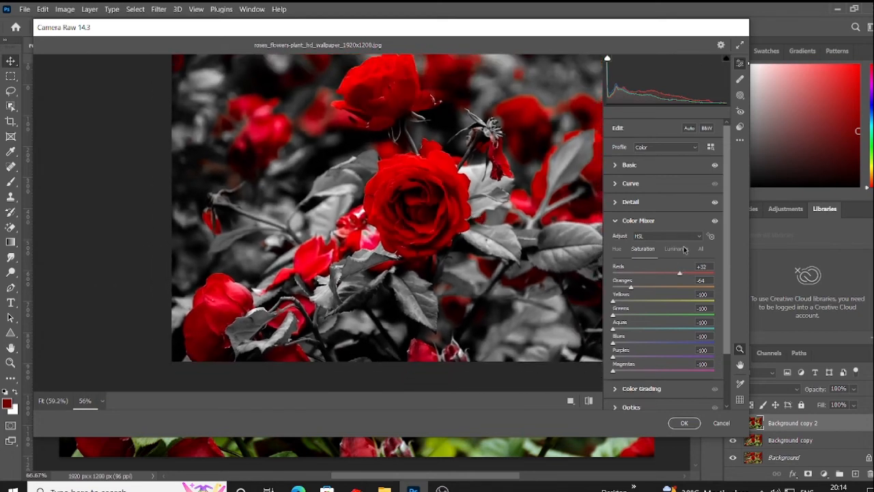
Step: Set the Color Mixer luminance of Reds to +10
click(672, 250)
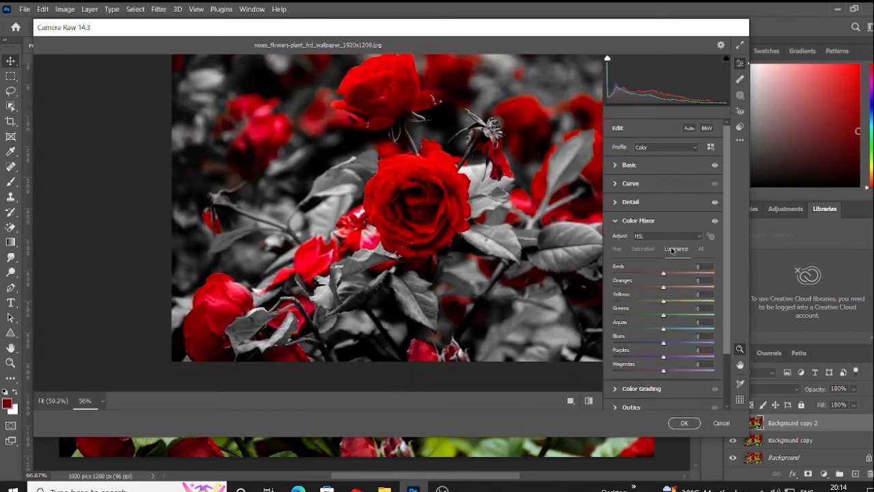
click(705, 267)
key(space)
drag(443, 200, 343, 215)
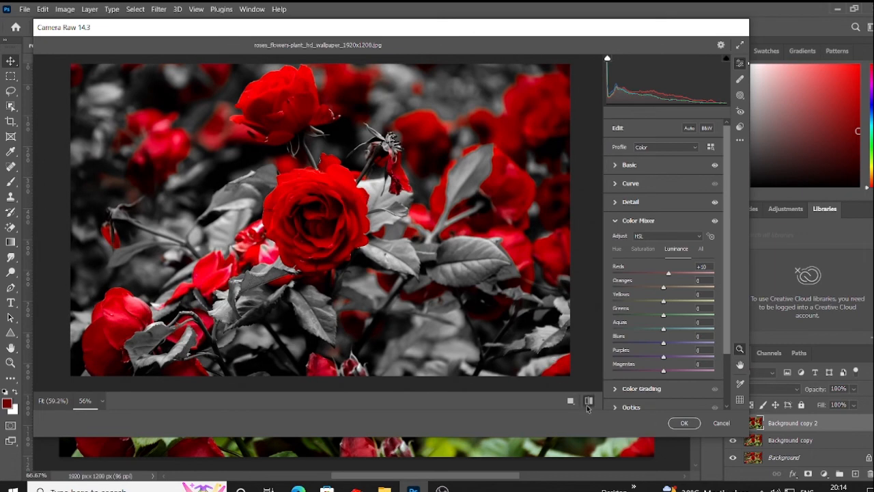
Step: Compare the photo with its default settings and apply the Camera Raw adjustments to the layer
click(588, 406)
click(588, 406)
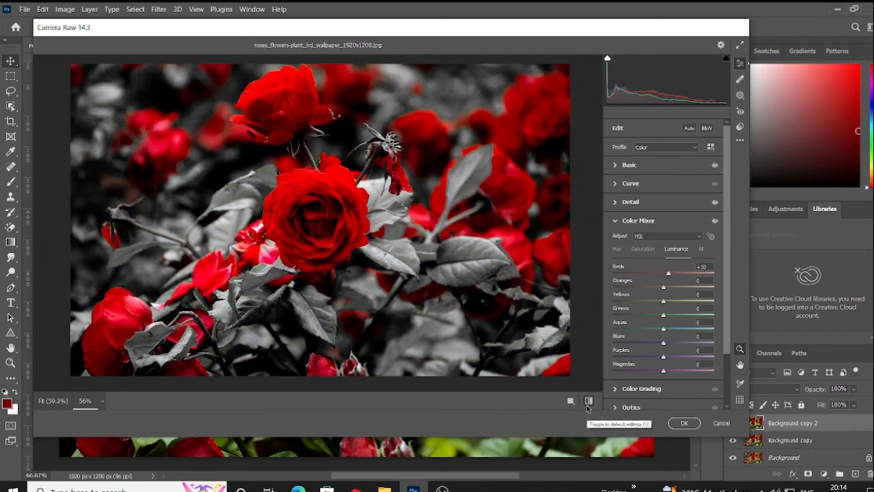
click(588, 407)
click(588, 407)
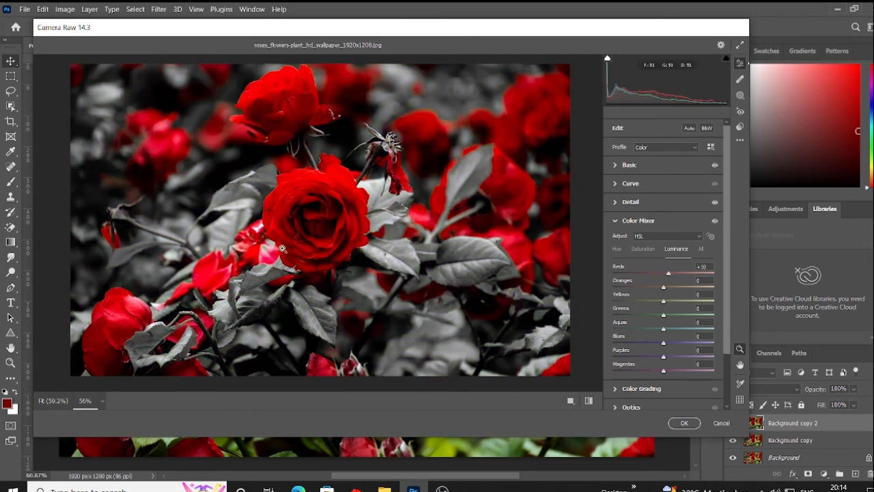
click(670, 419)
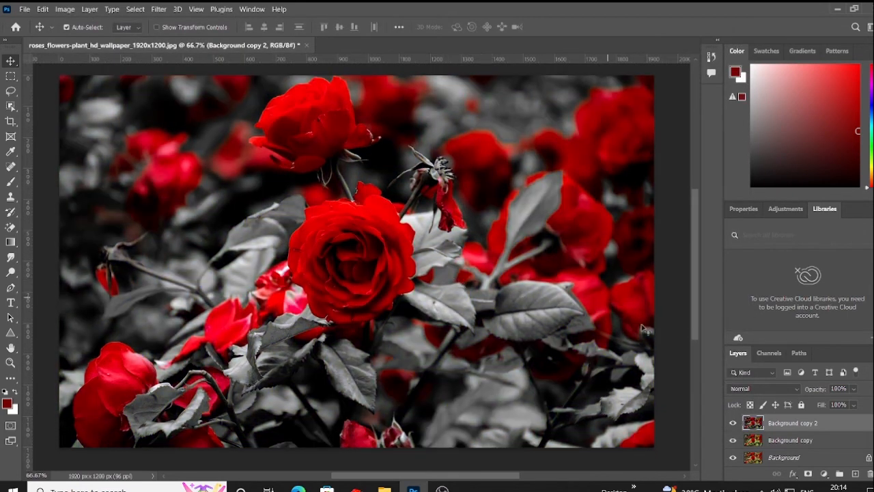
Step: Merge the Background copy and Background copy 2 layers into one layer
shift+click(792, 441)
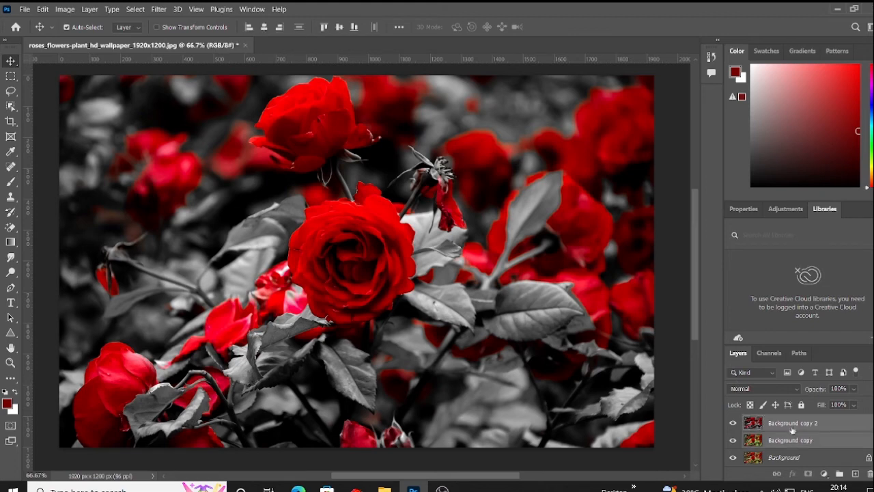
right_click(793, 428)
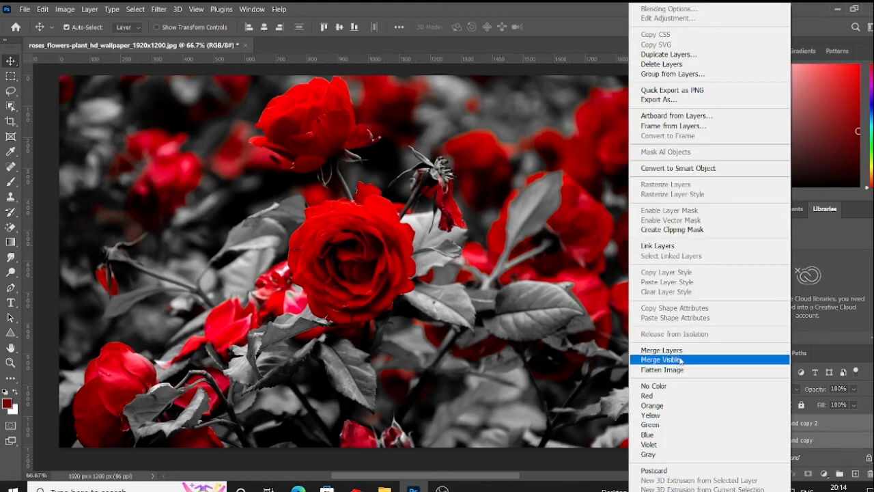
click(680, 351)
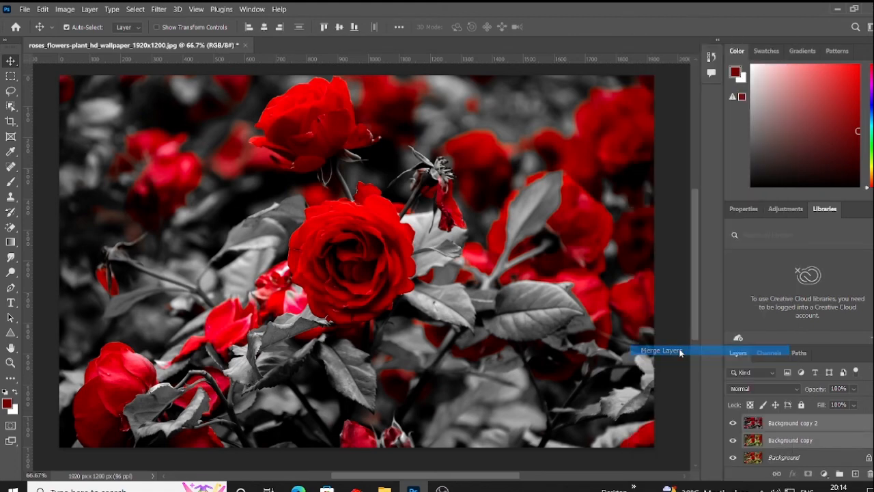
Step: Compare the edited photo with the original by toggling the merged layer's visibility, leaving the layer visible
click(734, 424)
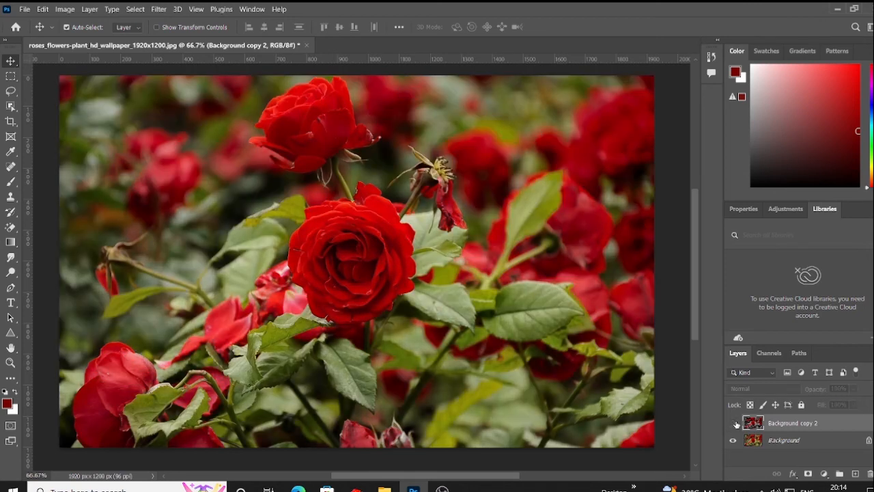
click(734, 423)
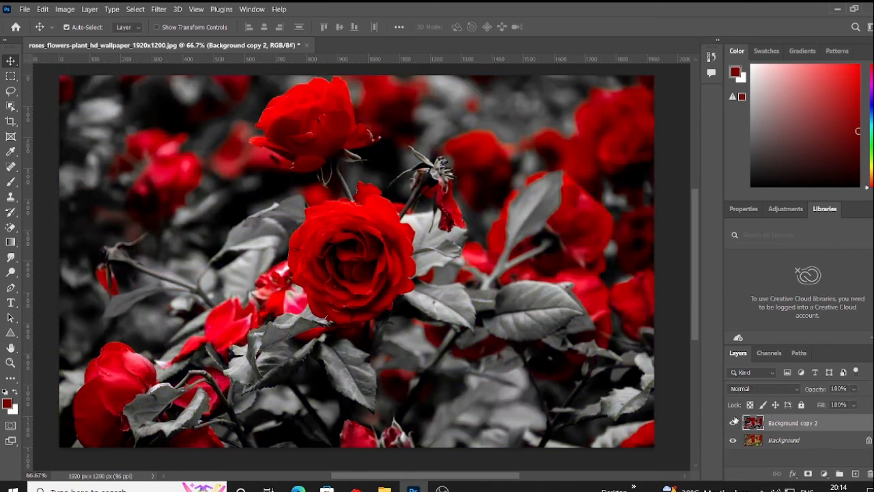
click(734, 422)
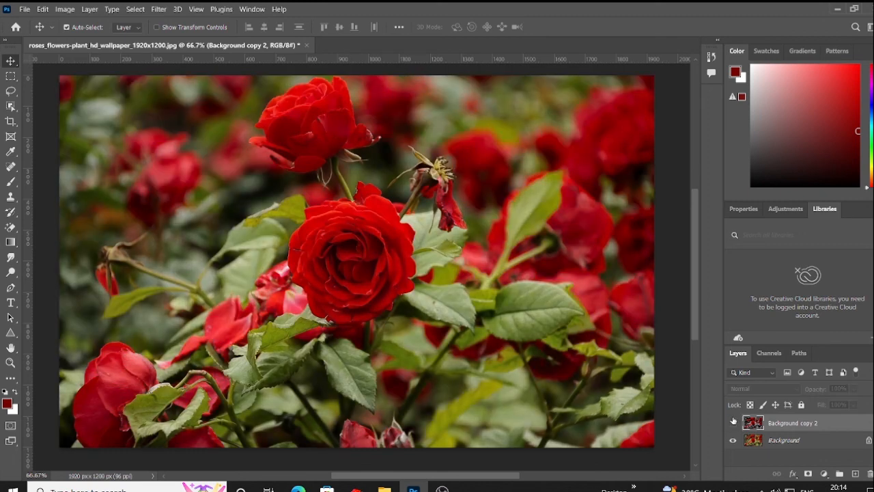
click(733, 421)
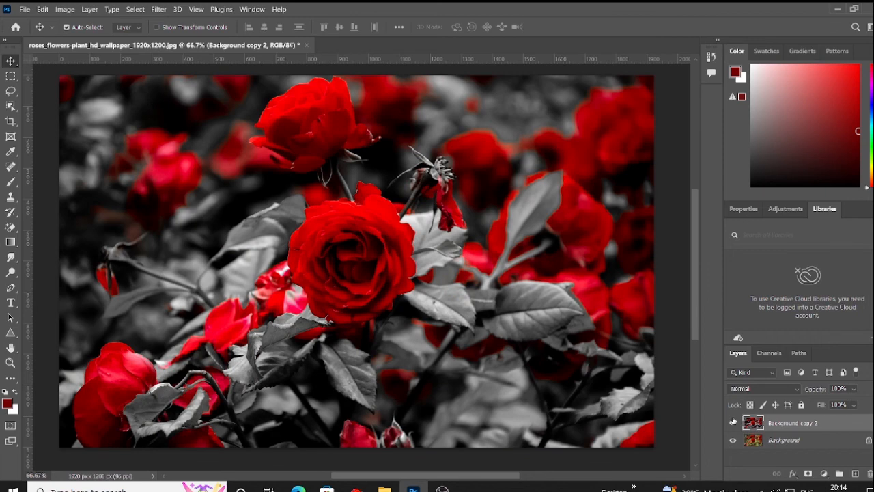
click(734, 421)
click(733, 422)
click(733, 421)
click(733, 421)
click(733, 421)
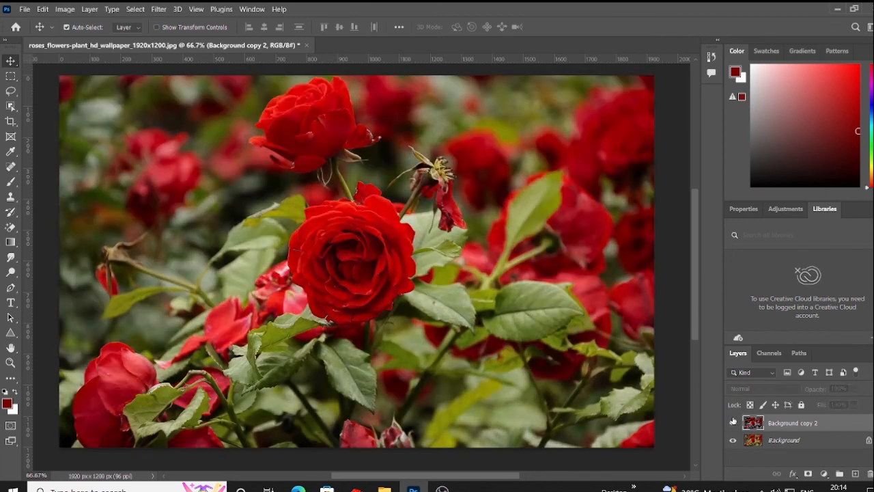
click(733, 421)
click(734, 421)
click(734, 421)
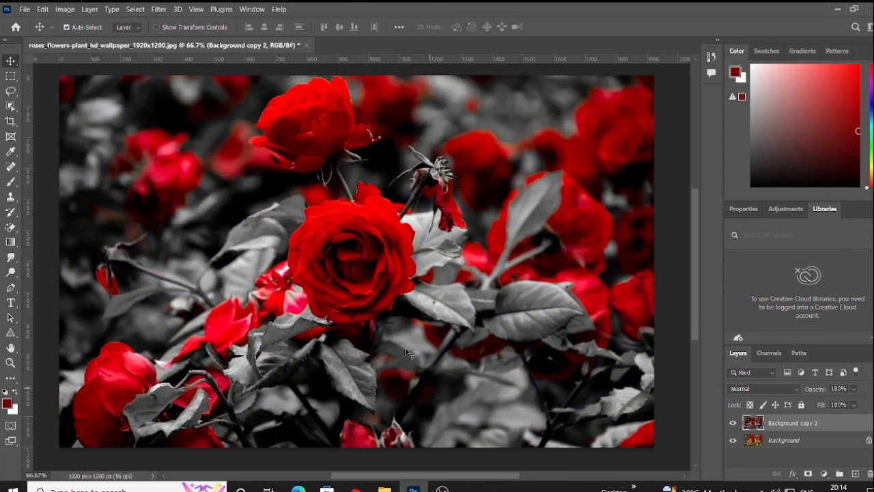